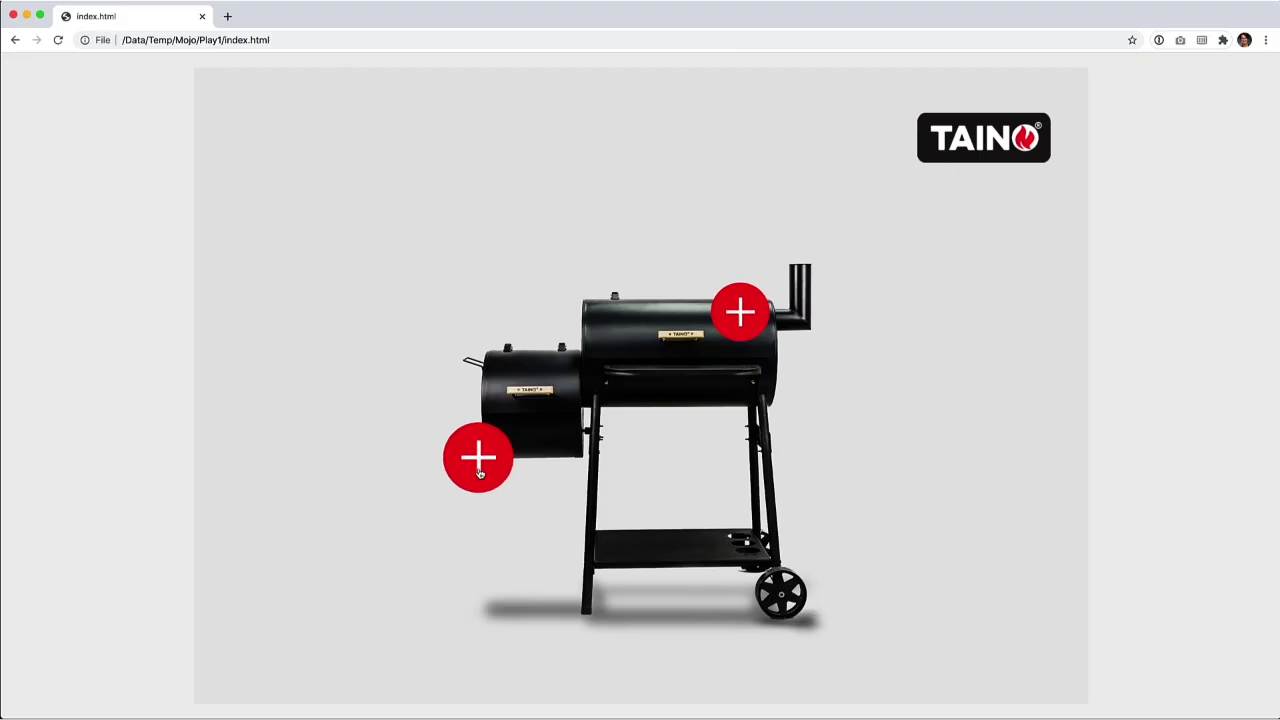
Open and close the grill's + highlight hotspots, then dim and re-brighten the bedroom lights.
click(479, 470)
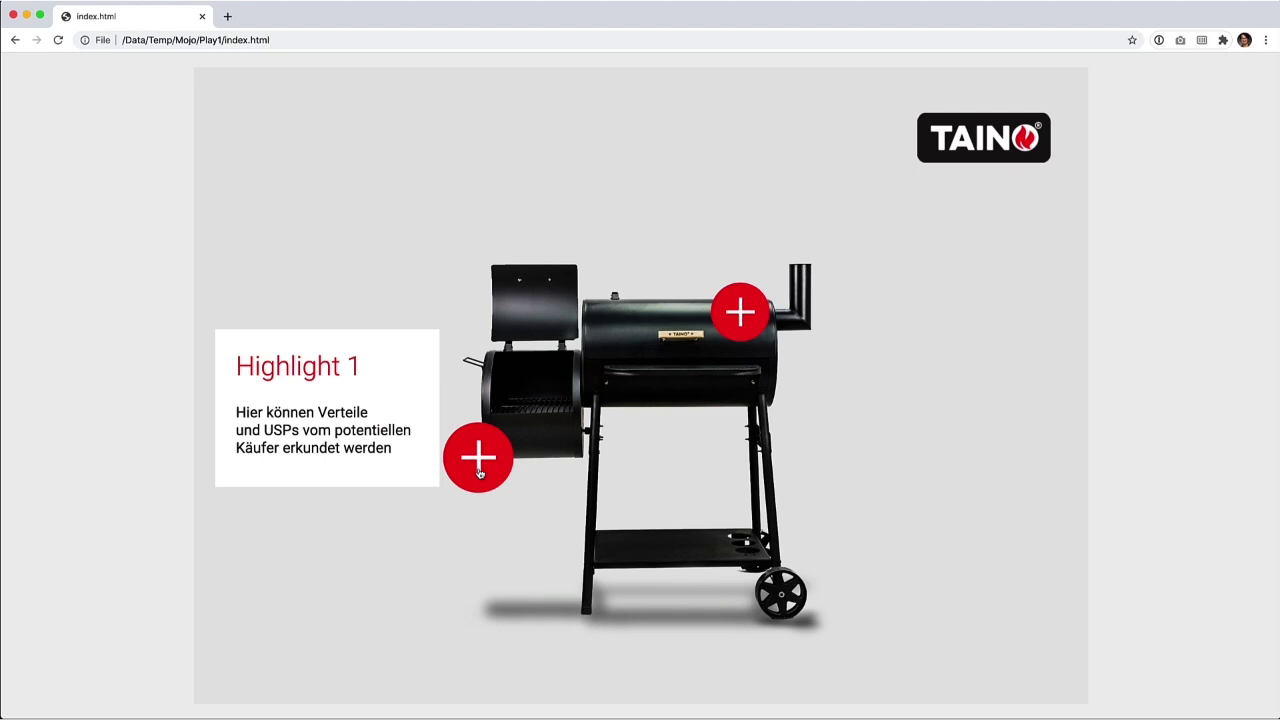
click(479, 470)
click(740, 312)
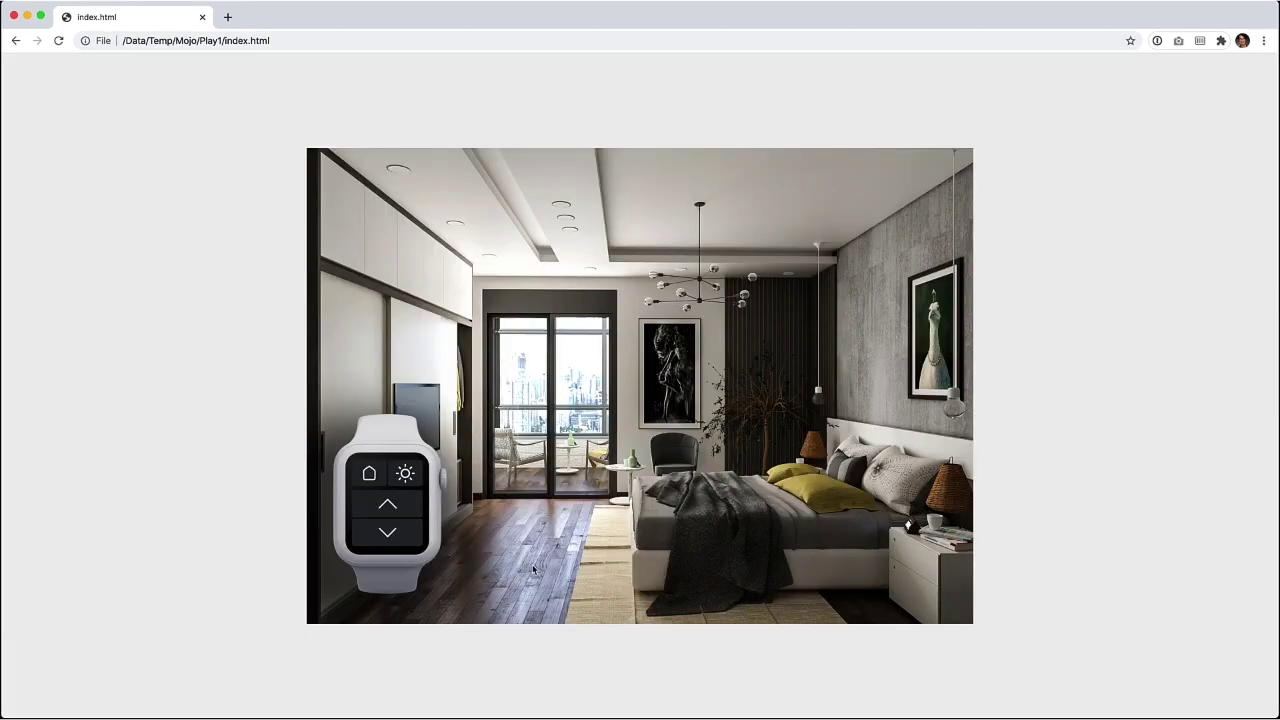
click(403, 543)
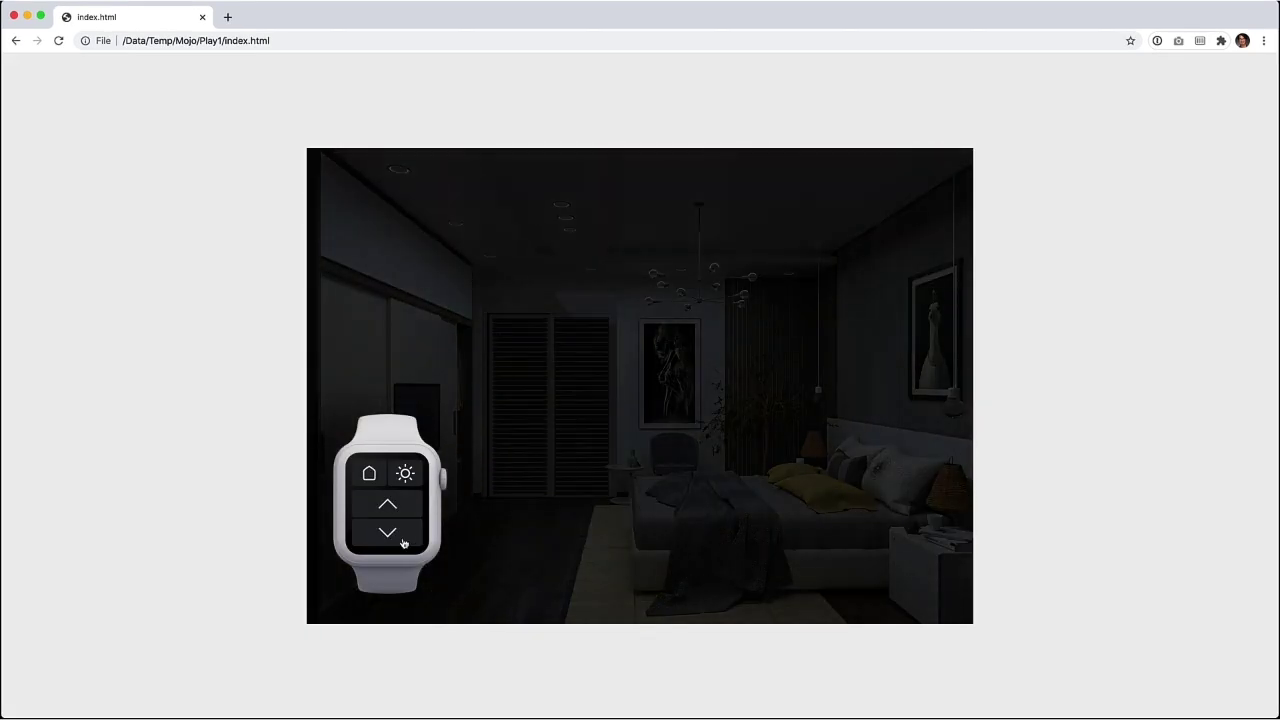
click(407, 473)
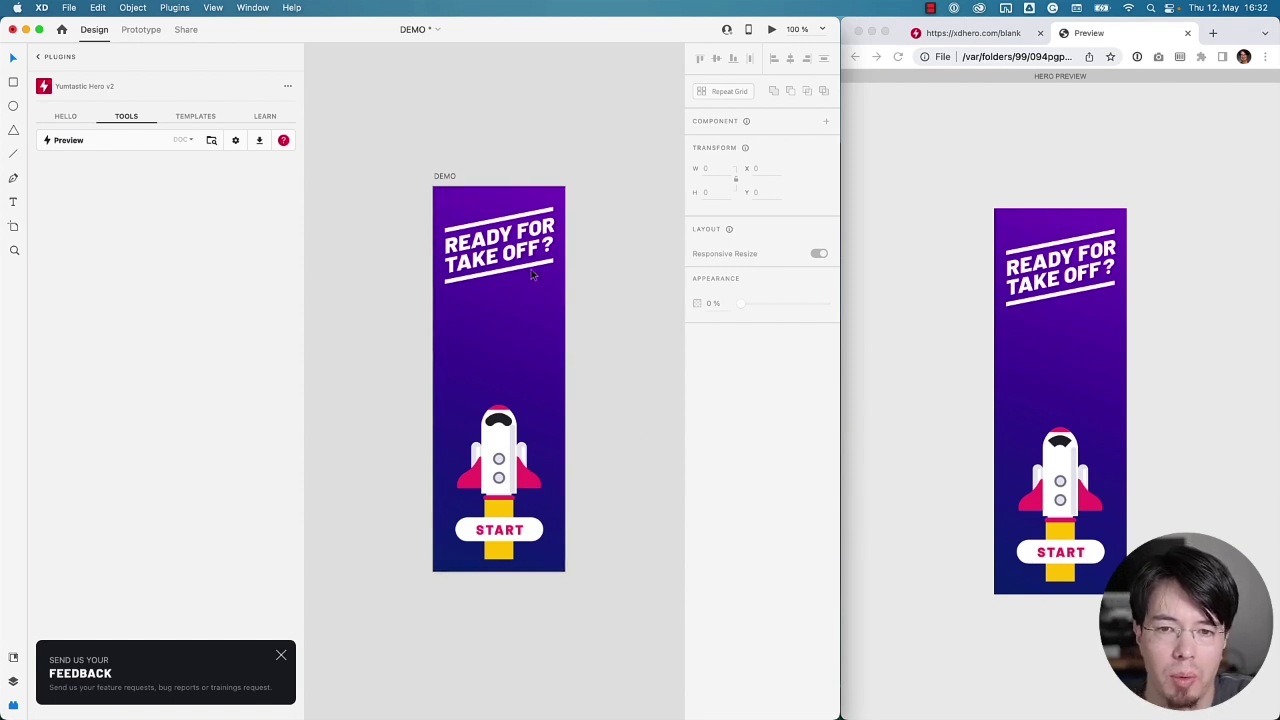
Apply the Appear effect to the READY FOR TAKE OFF? headline.
click(498, 245)
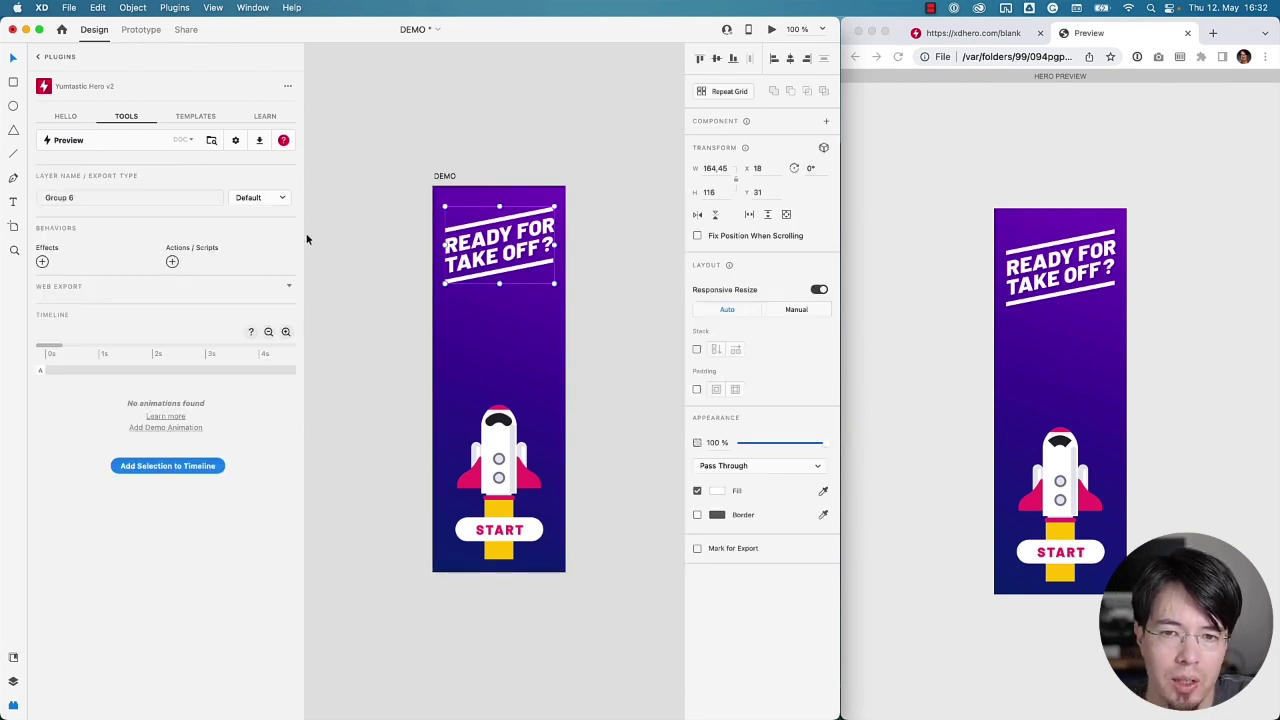
click(42, 262)
click(357, 352)
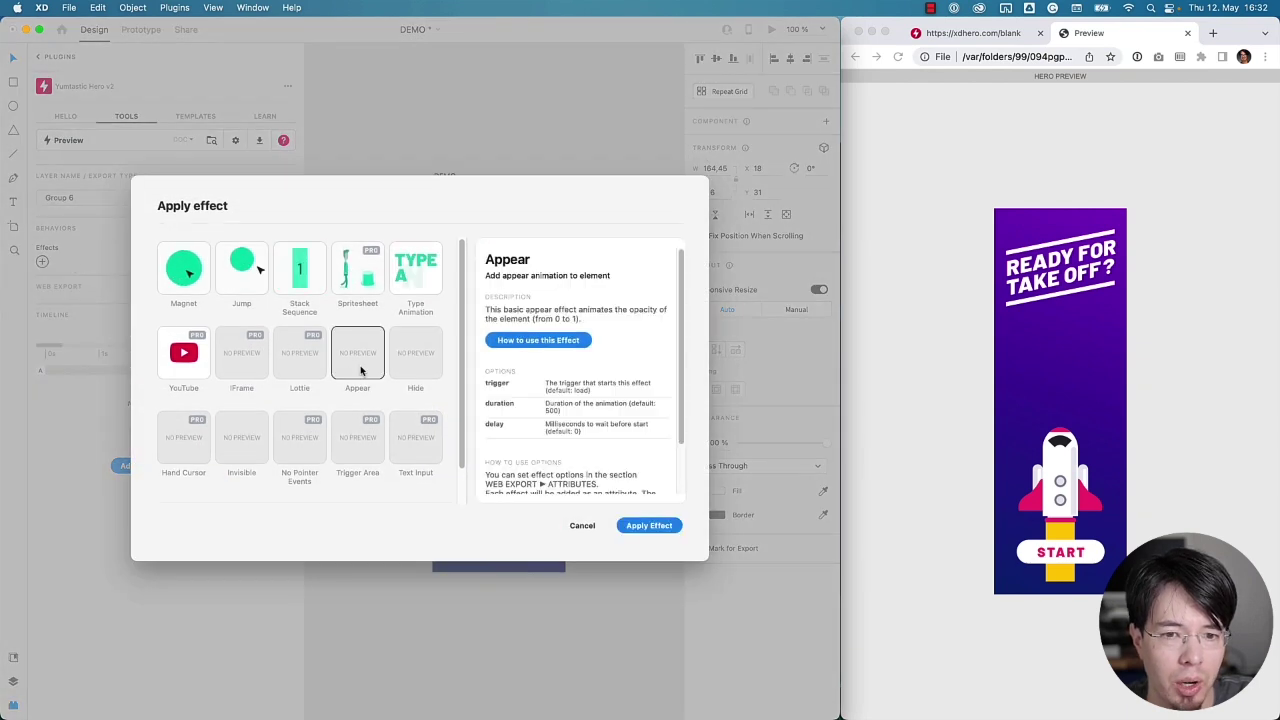
click(649, 525)
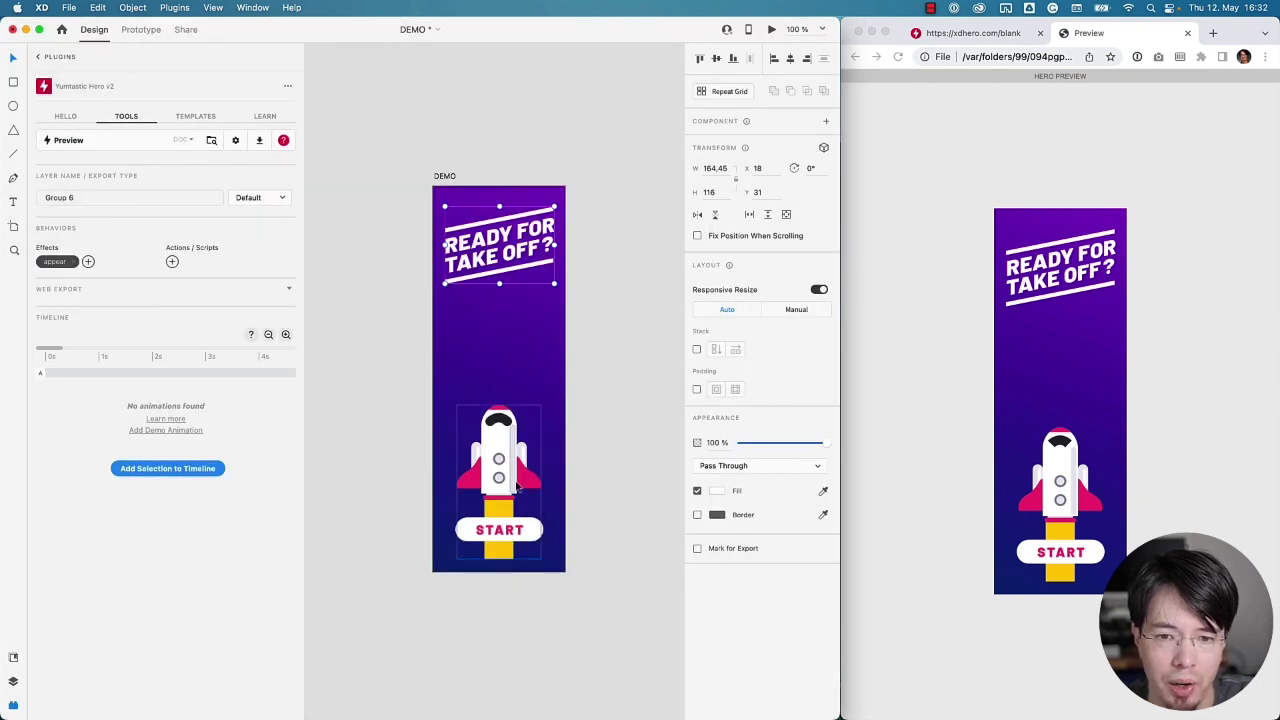
Apply the Magnet effect to the START button.
click(505, 530)
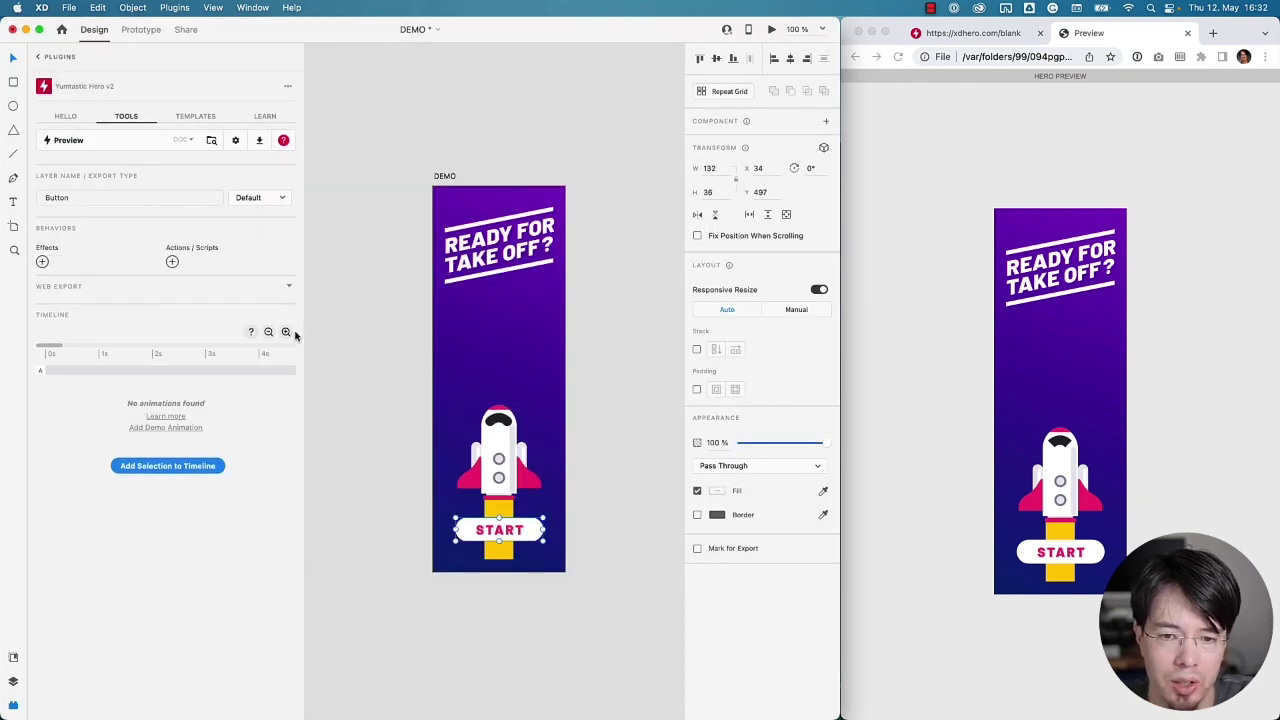
click(42, 262)
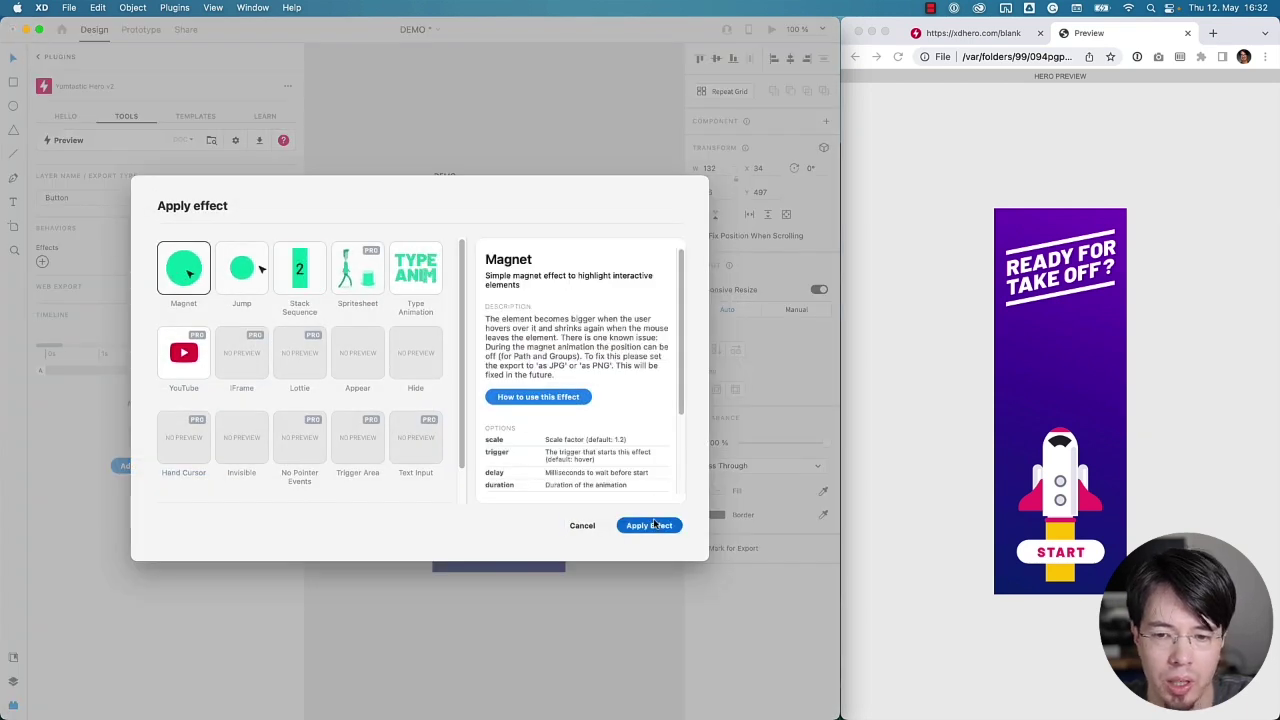
click(652, 525)
click(646, 446)
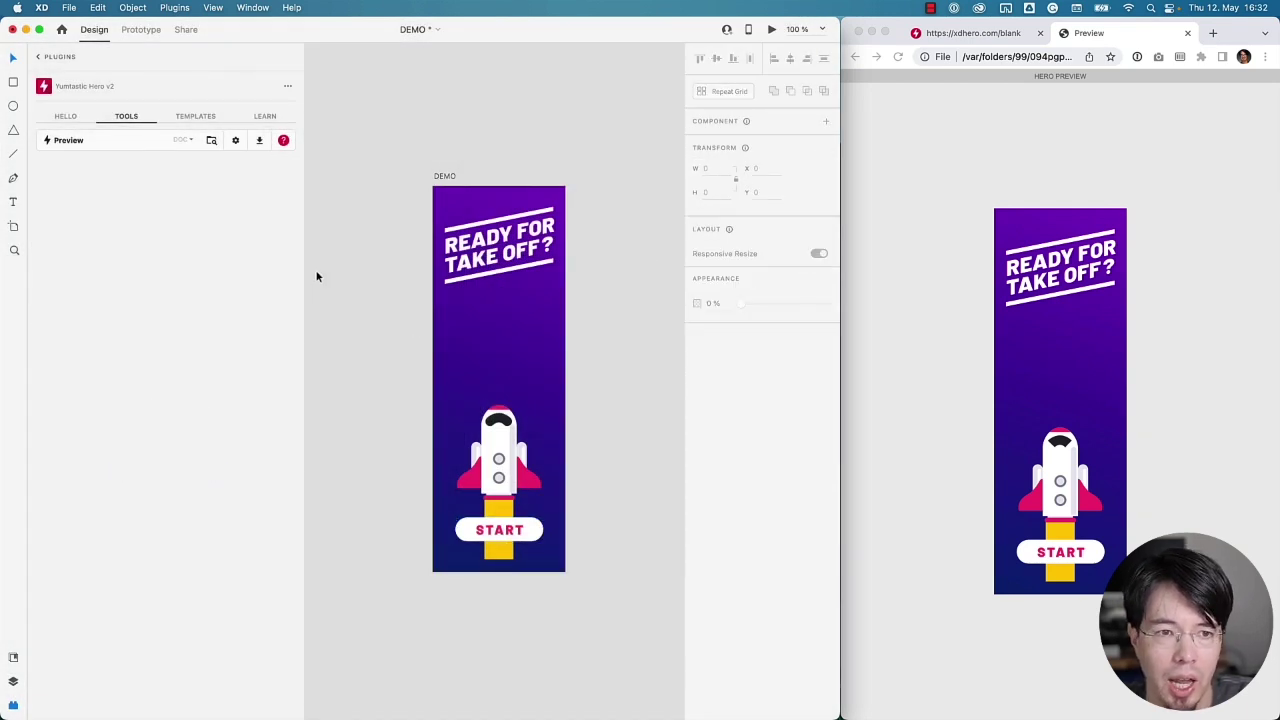
Send the updated banner to Chrome and reload the preview to replay the effects.
click(69, 141)
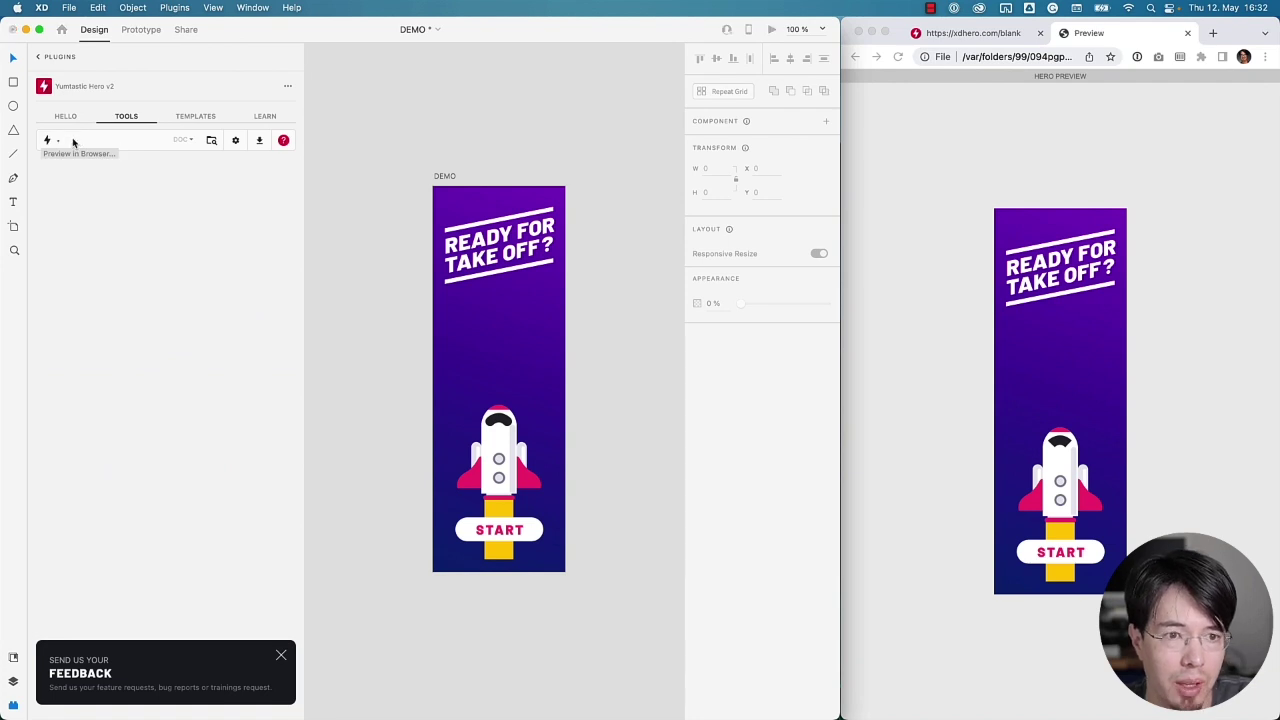
click(926, 281)
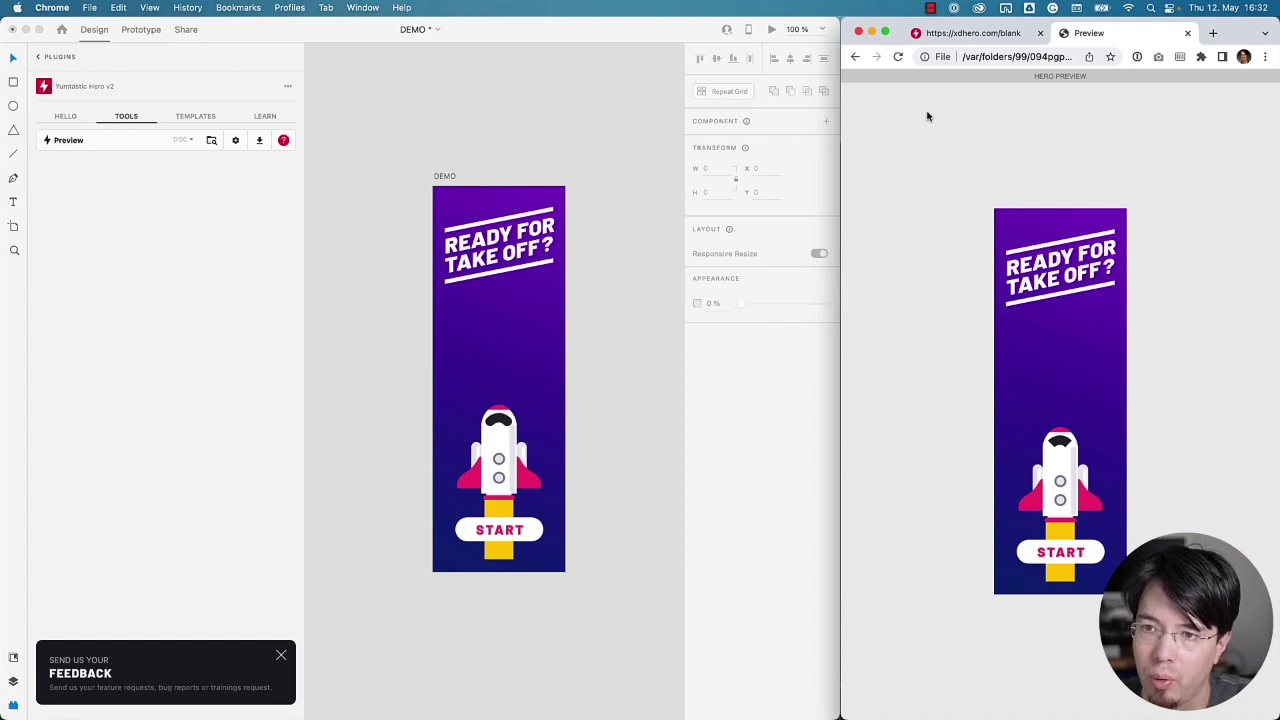
click(898, 56)
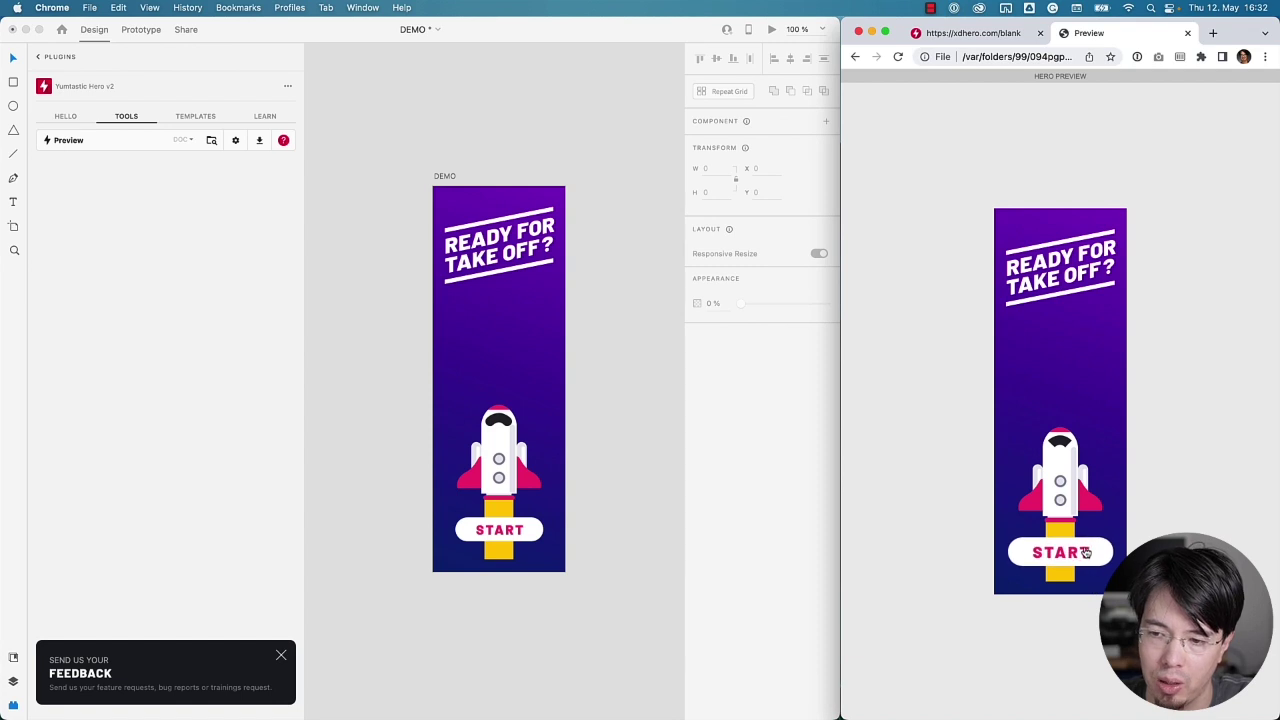
click(603, 505)
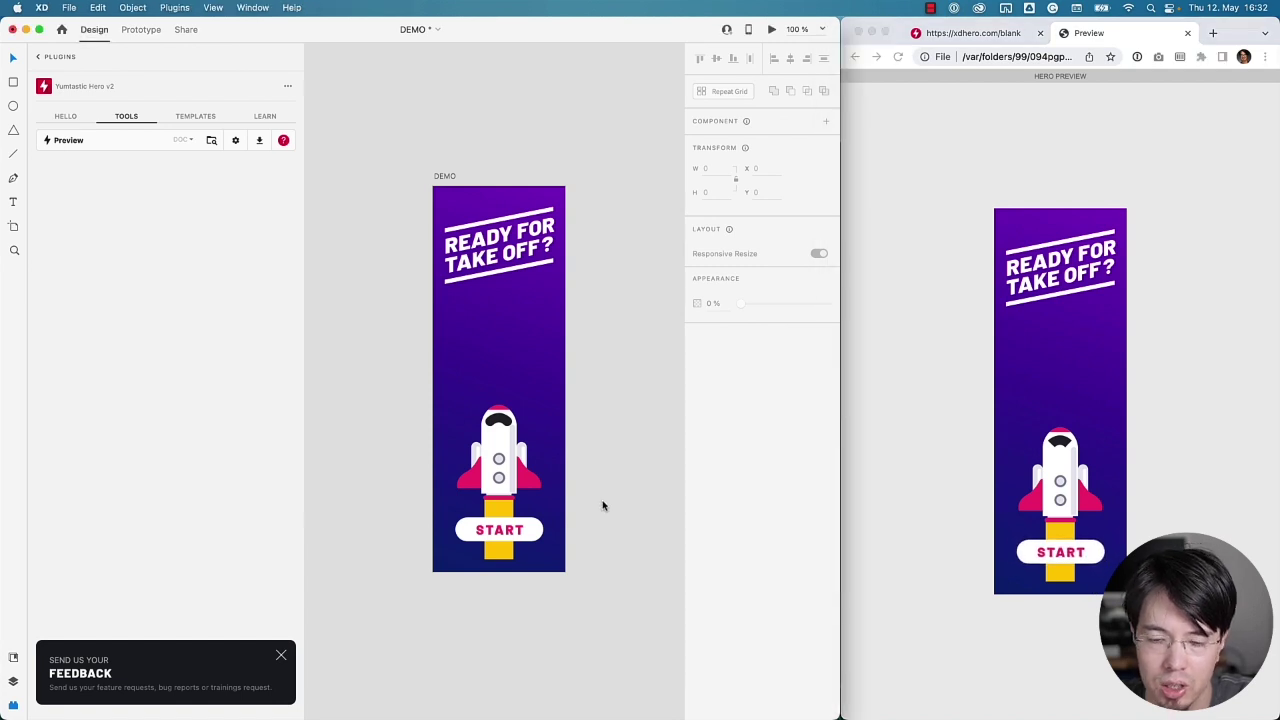
Add the rocket's fire layer to the Hero timeline with a property track animating 0 to 1.
click(508, 463)
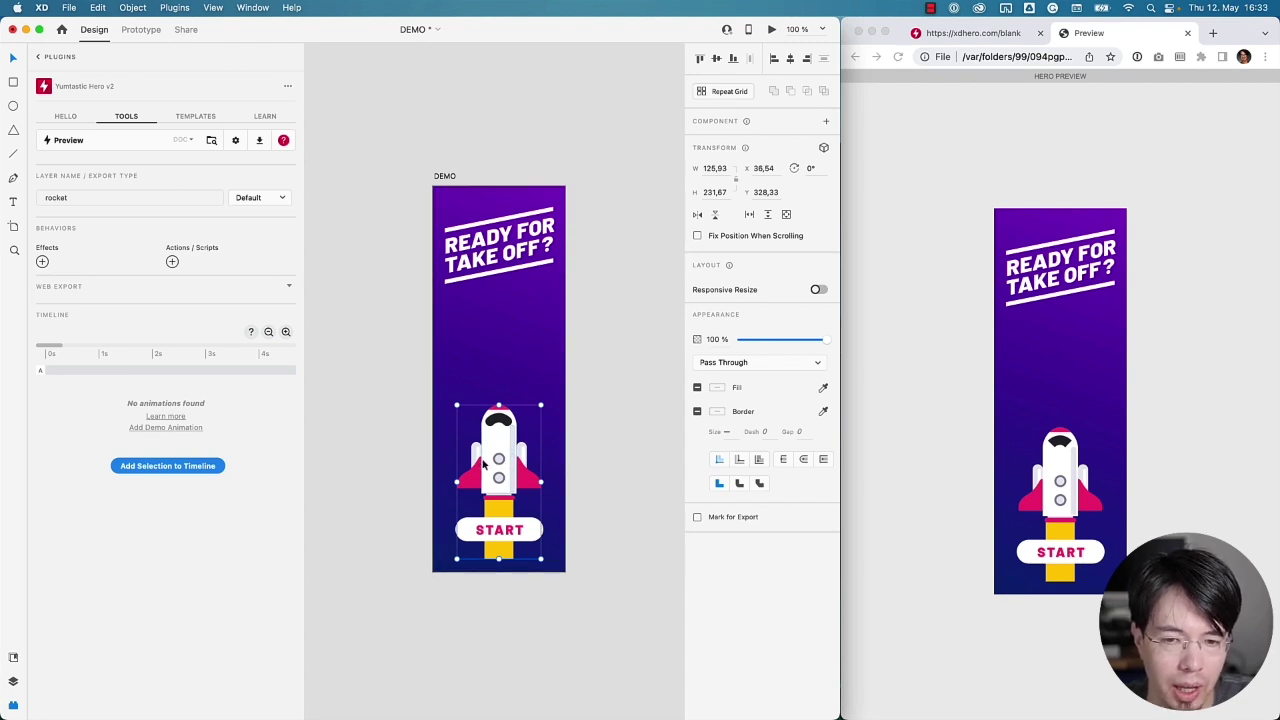
double_click(506, 510)
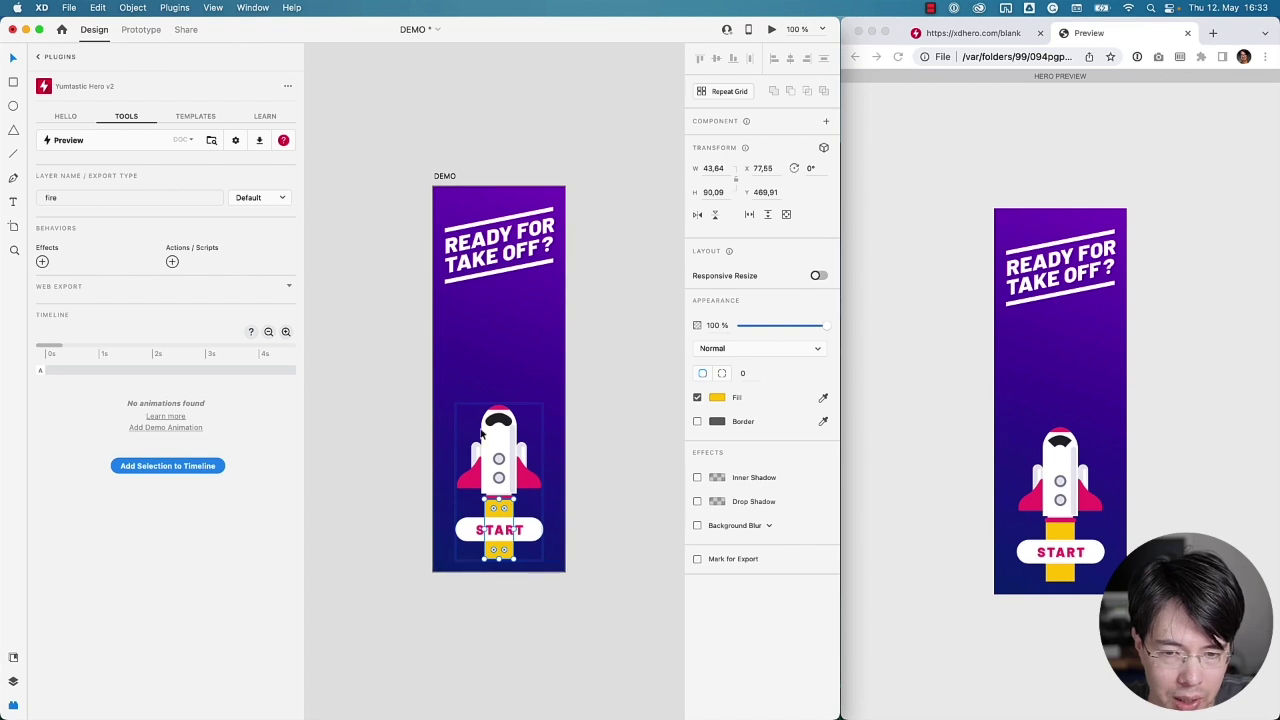
click(134, 467)
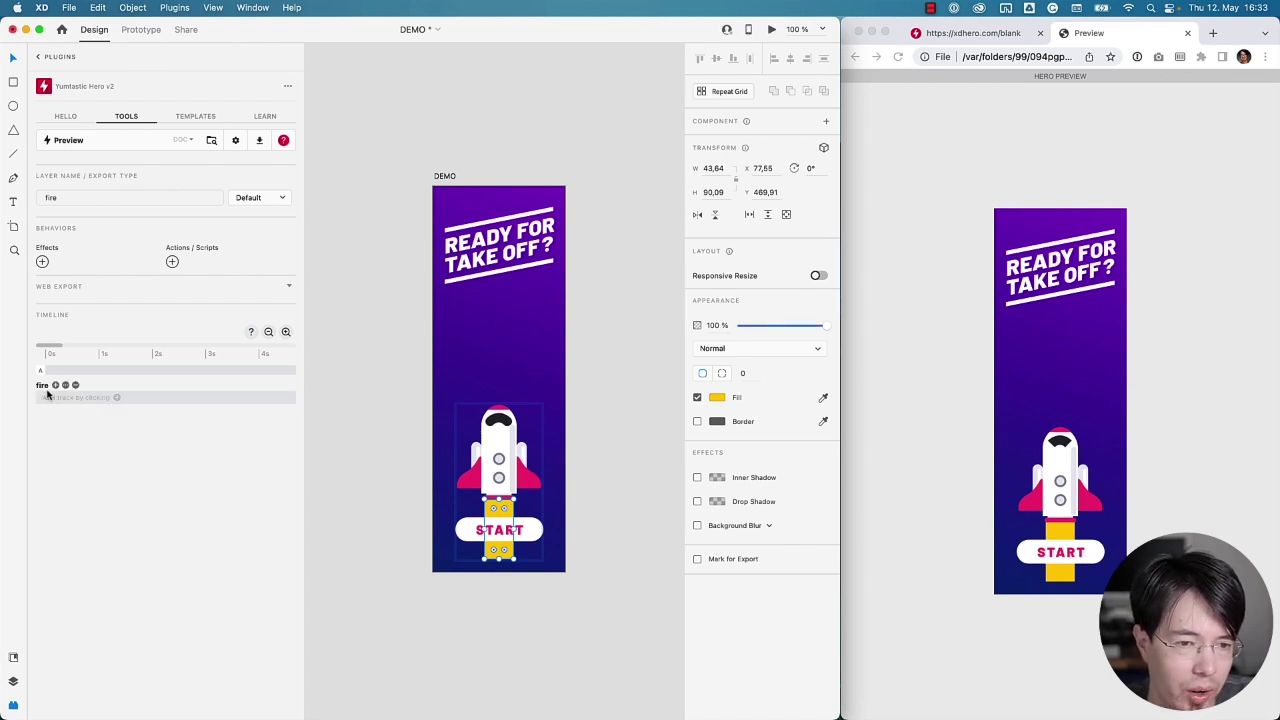
click(116, 399)
click(110, 335)
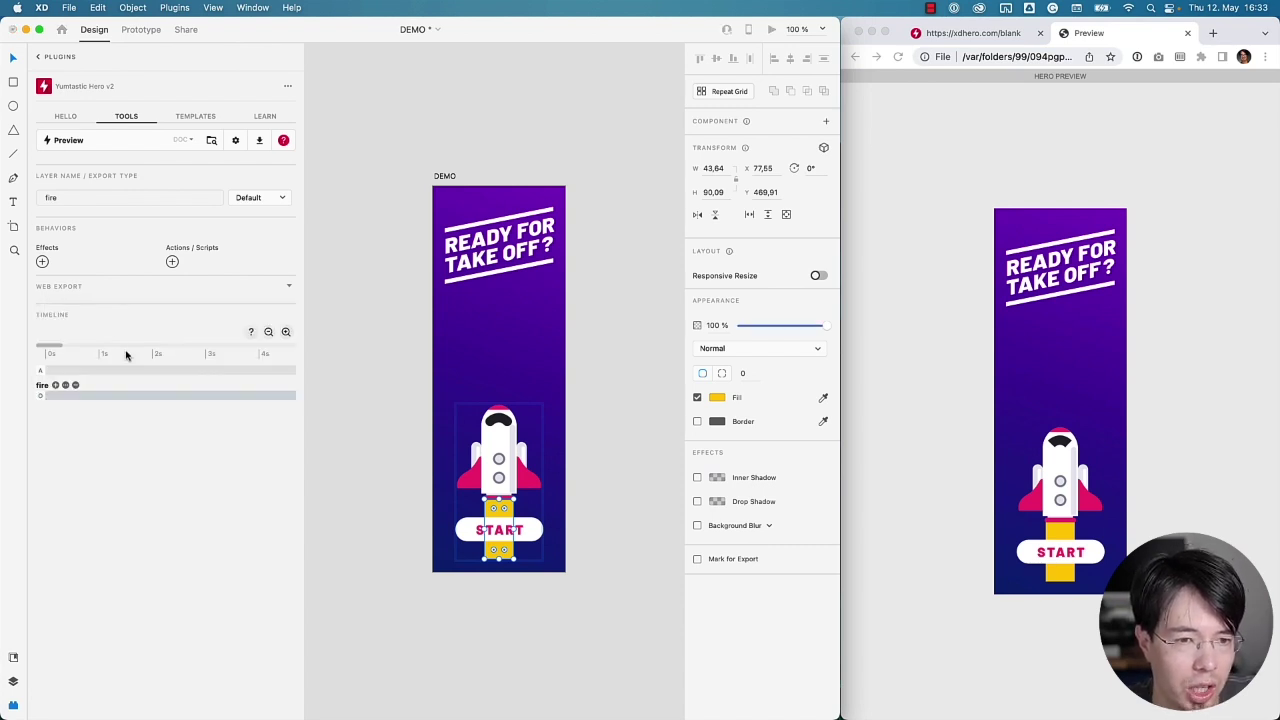
click(101, 396)
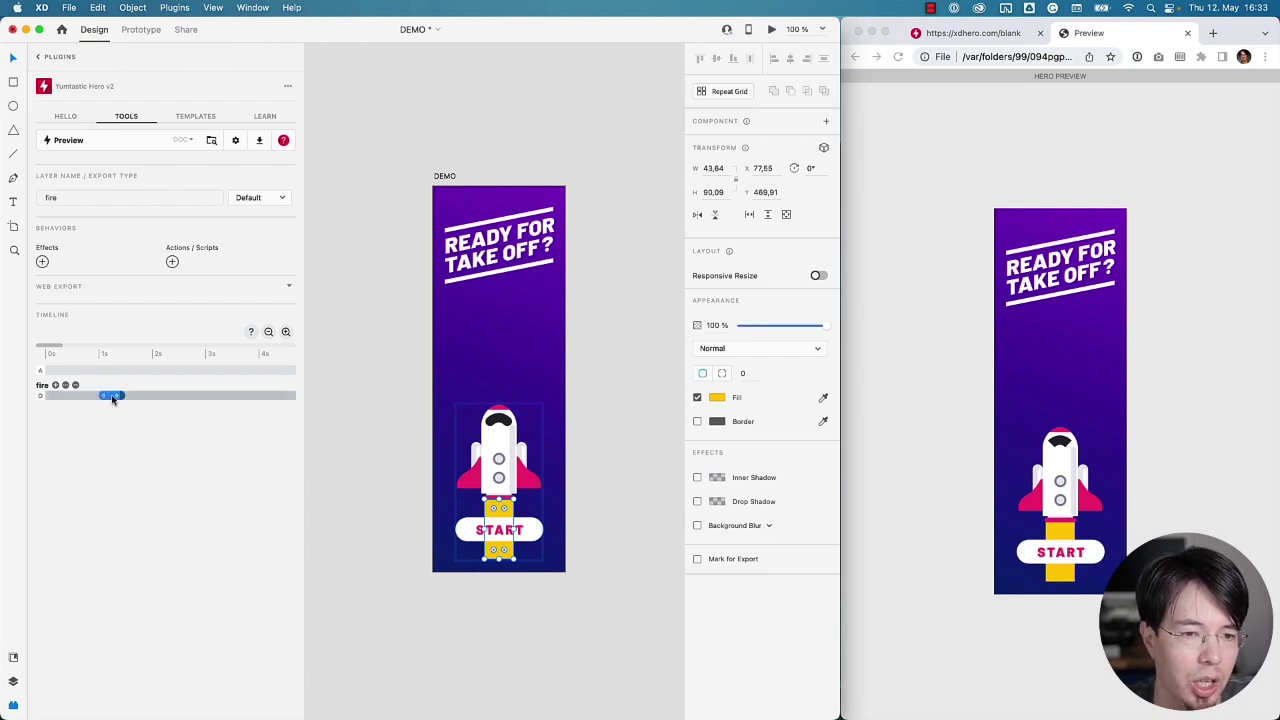
click(113, 397)
click(179, 310)
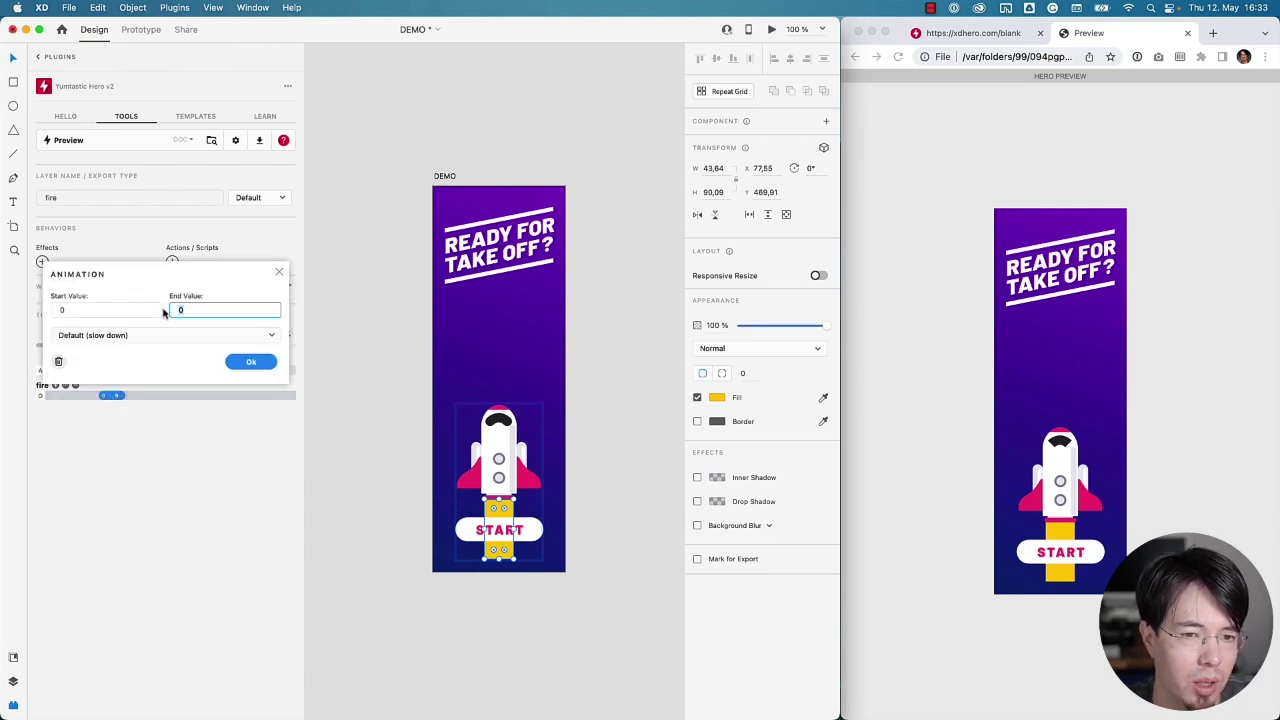
click(251, 362)
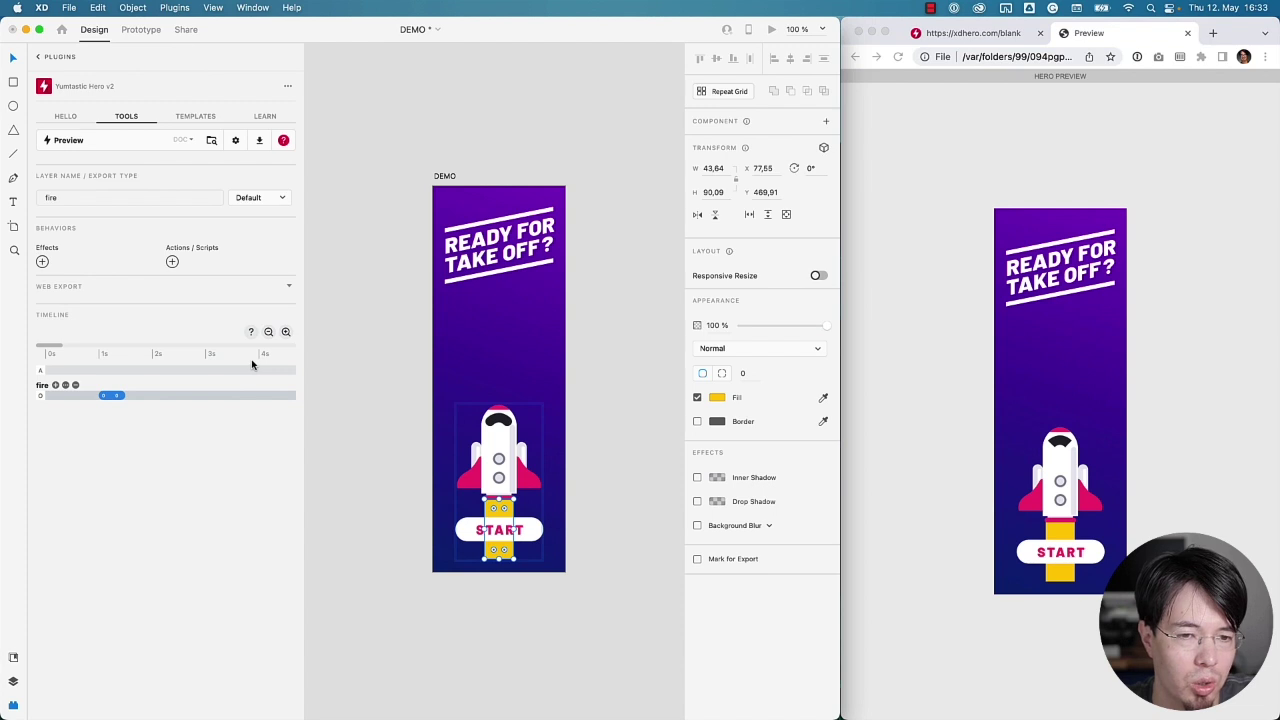
click(406, 459)
Add the rocket group to the timeline with a Y position track and animation block.
click(499, 440)
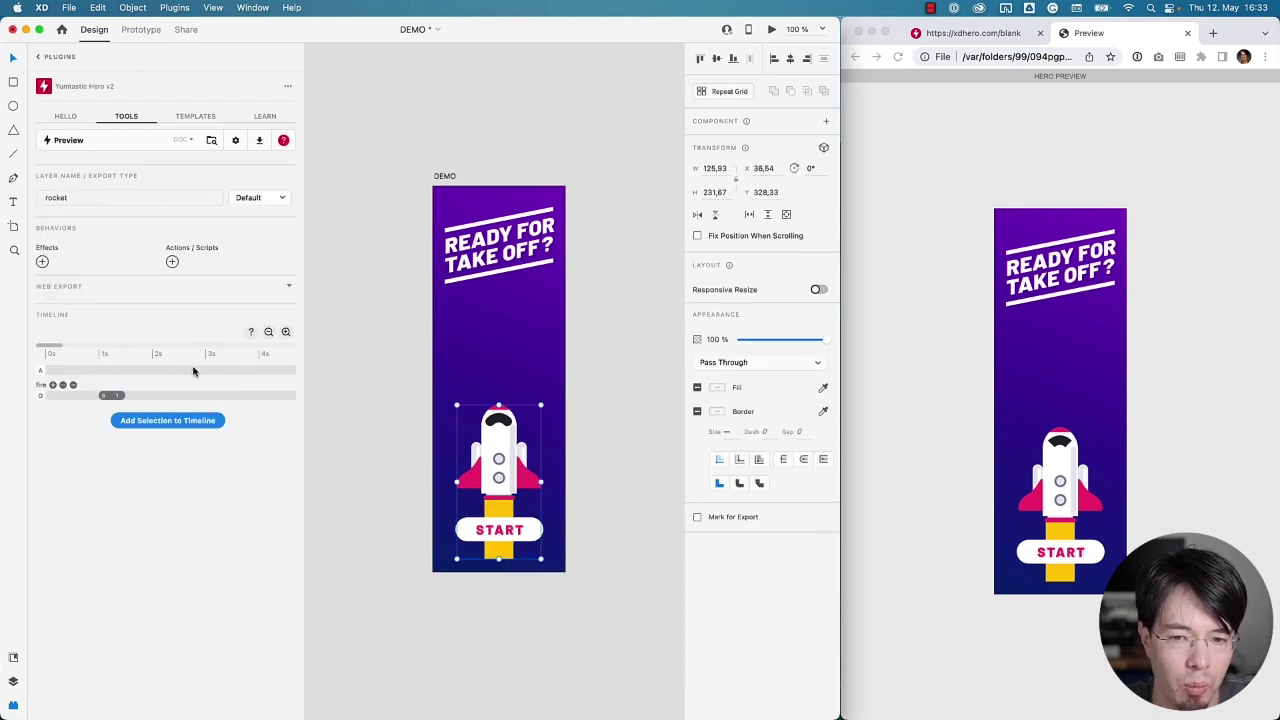
click(152, 420)
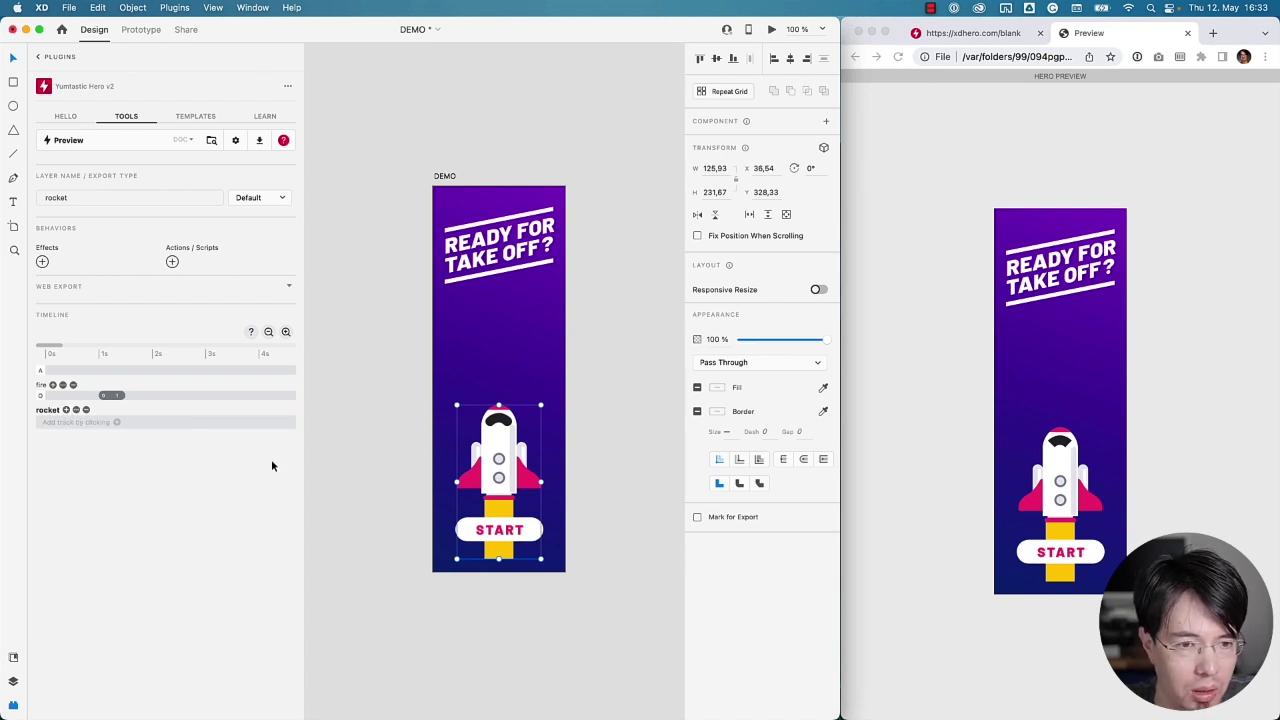
click(66, 410)
click(100, 347)
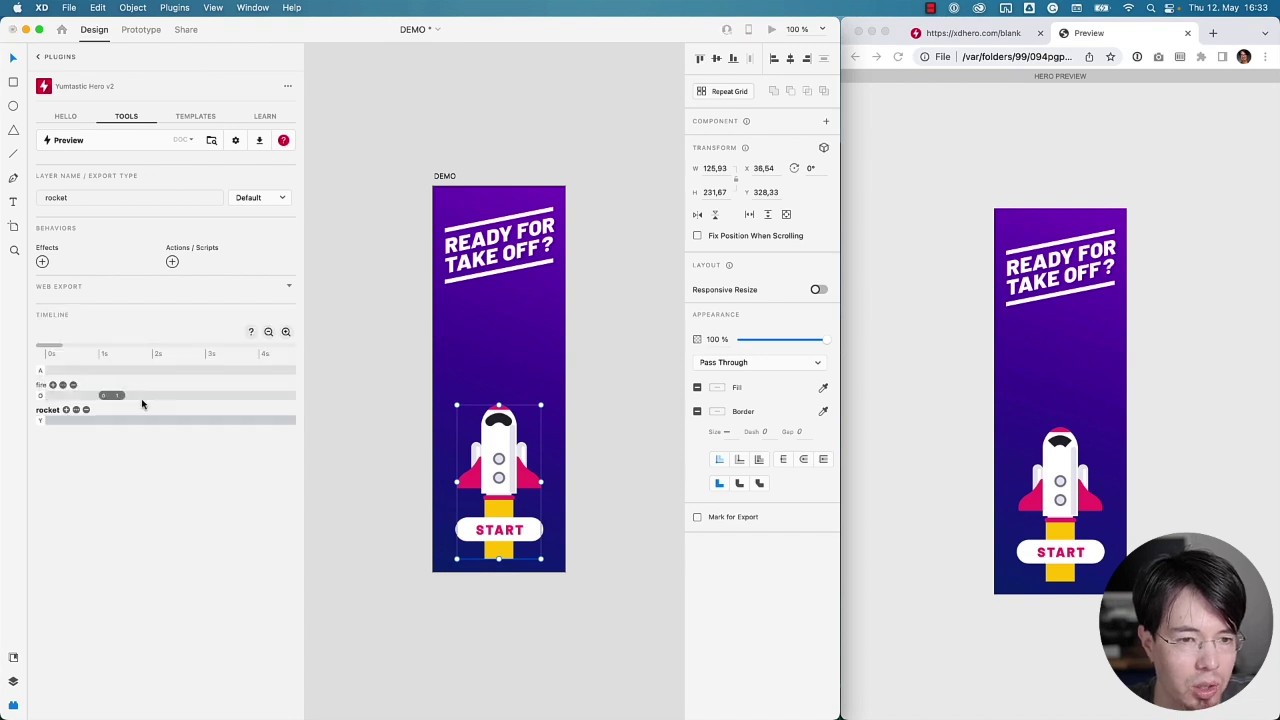
drag(121, 421, 252, 424)
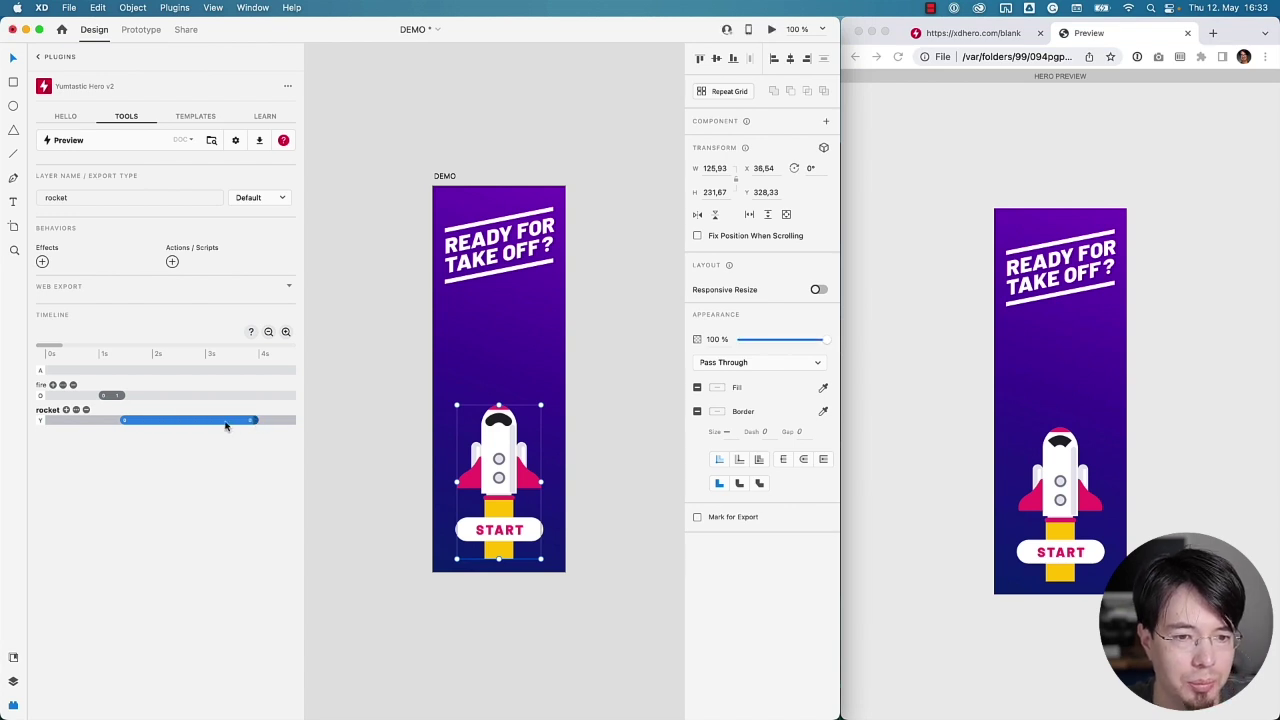
Set the rocket's Y animation end value to -600 with Power4 In easing.
click(180, 334)
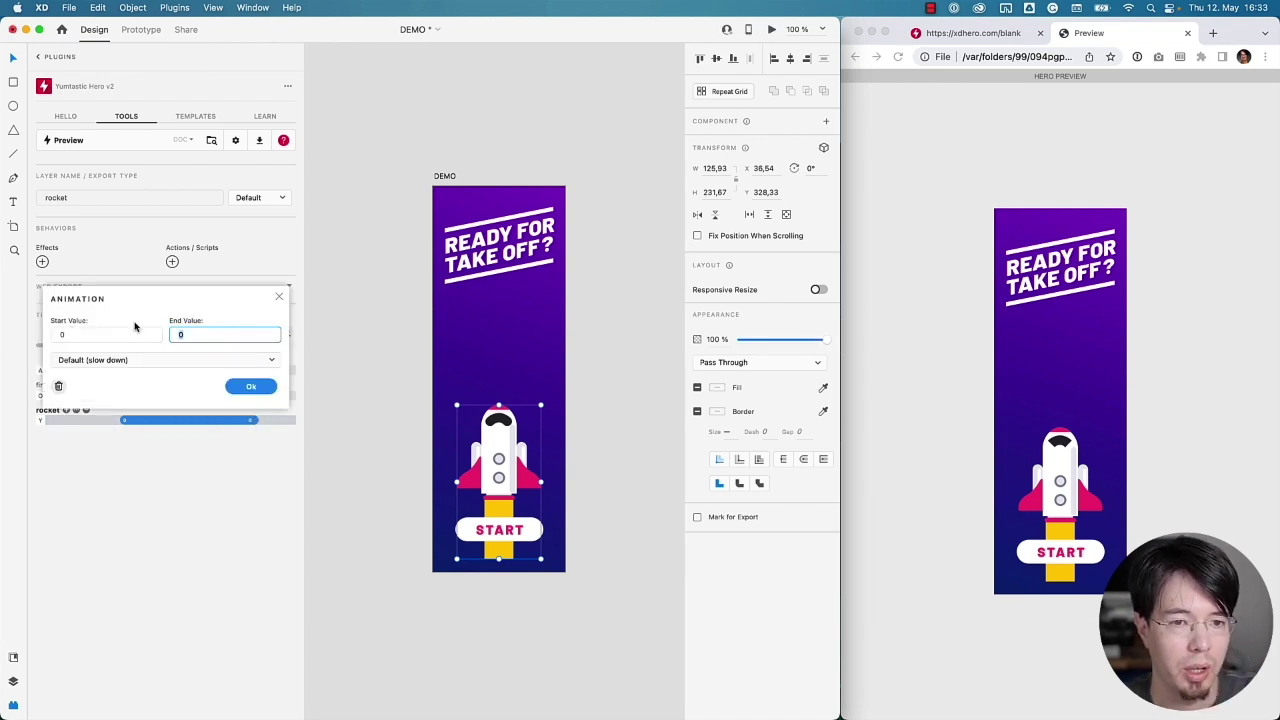
text(-600)
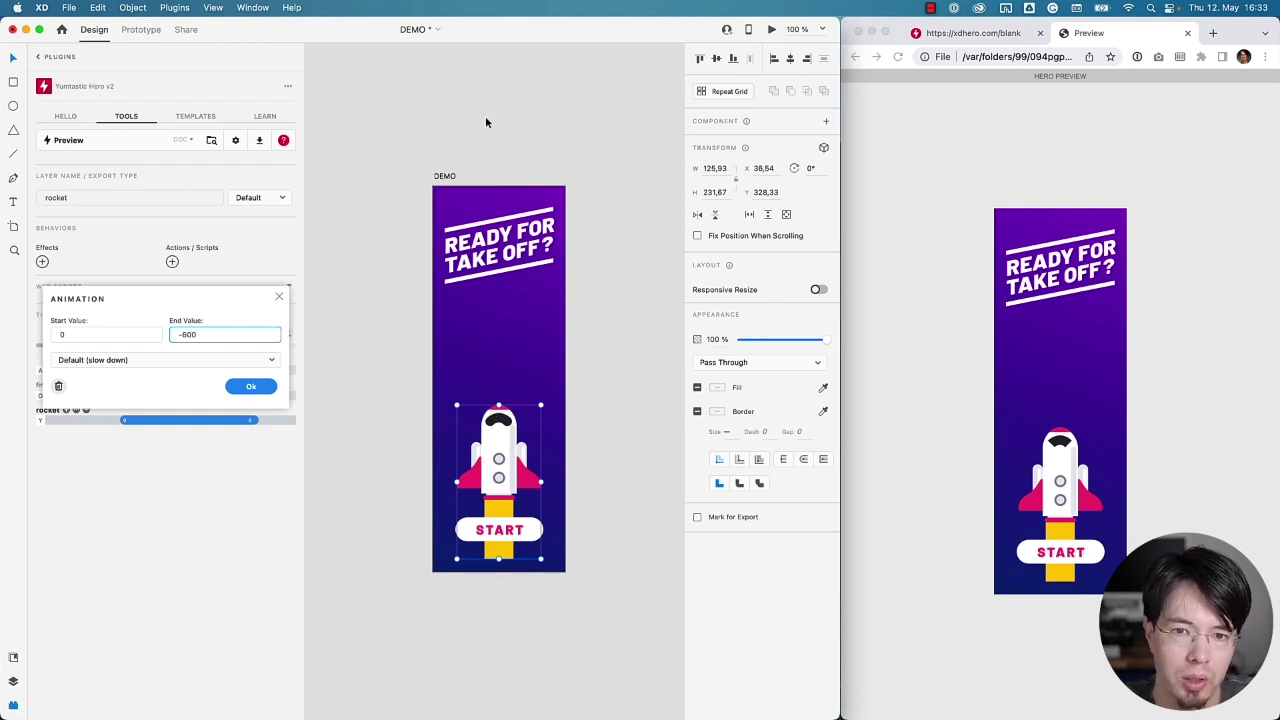
click(270, 359)
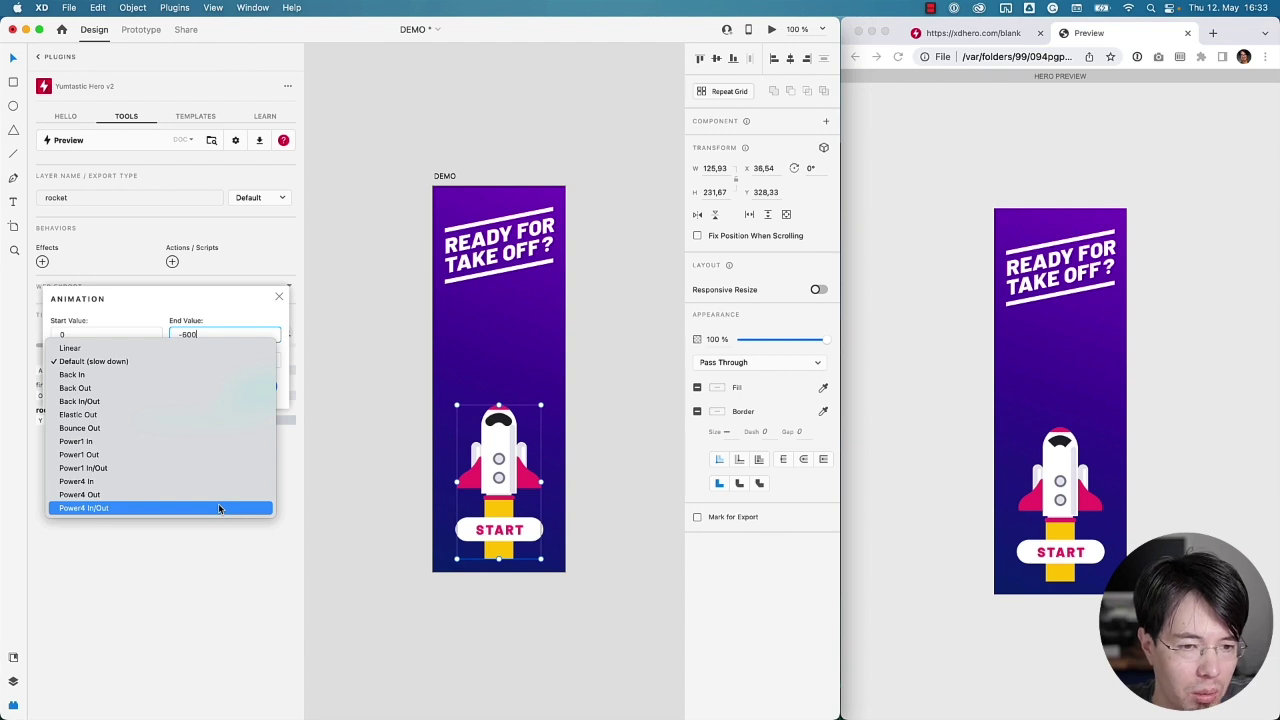
click(218, 489)
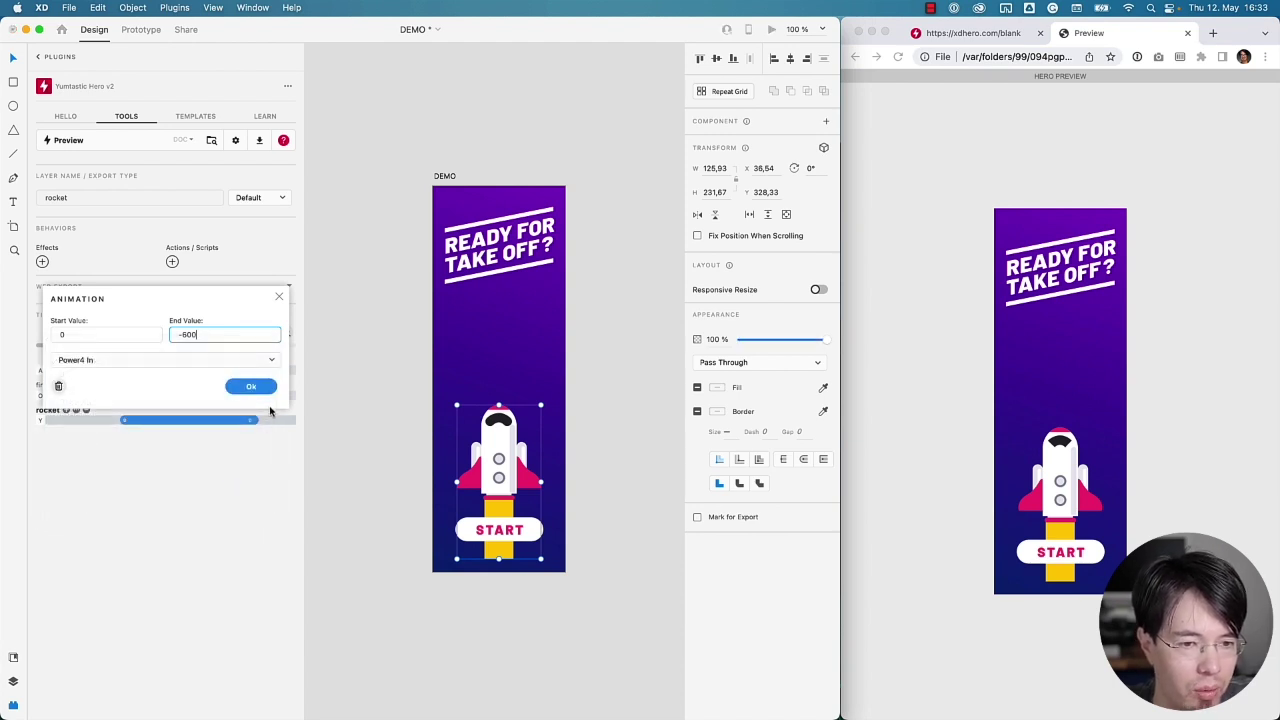
click(264, 386)
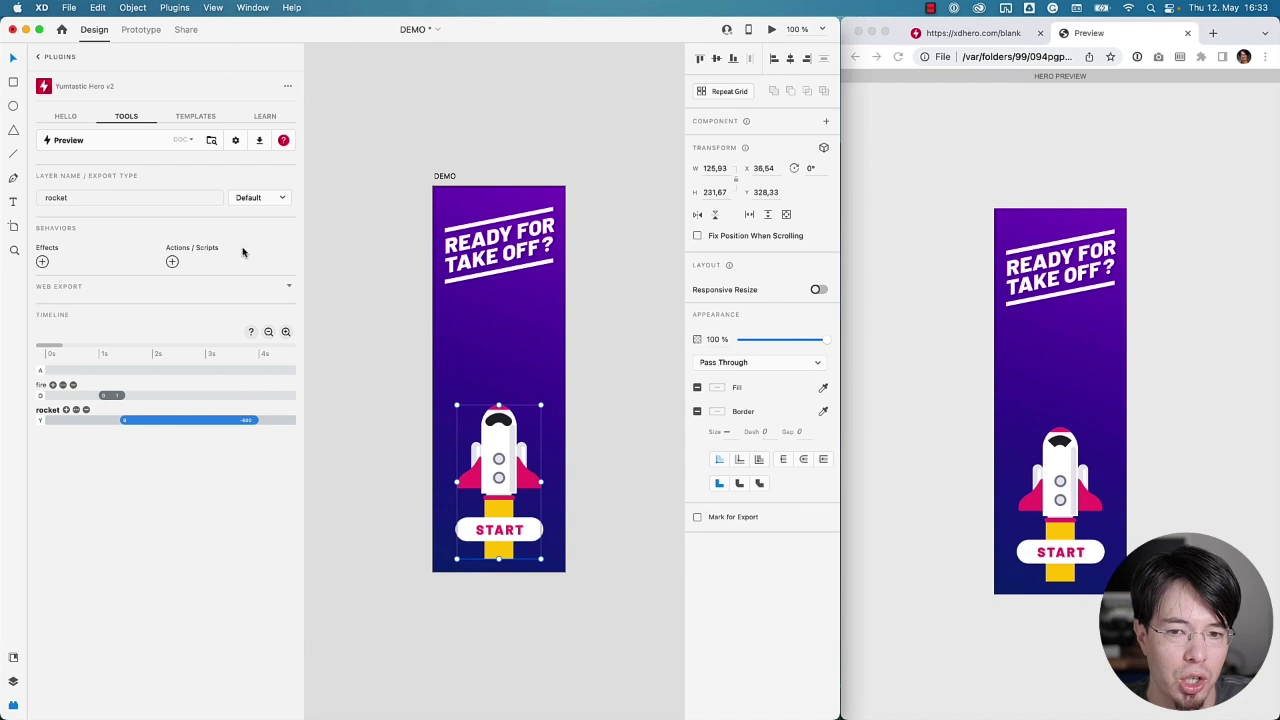
Preview the banner in Chrome and watch the rocket fly up out of the frame.
click(62, 140)
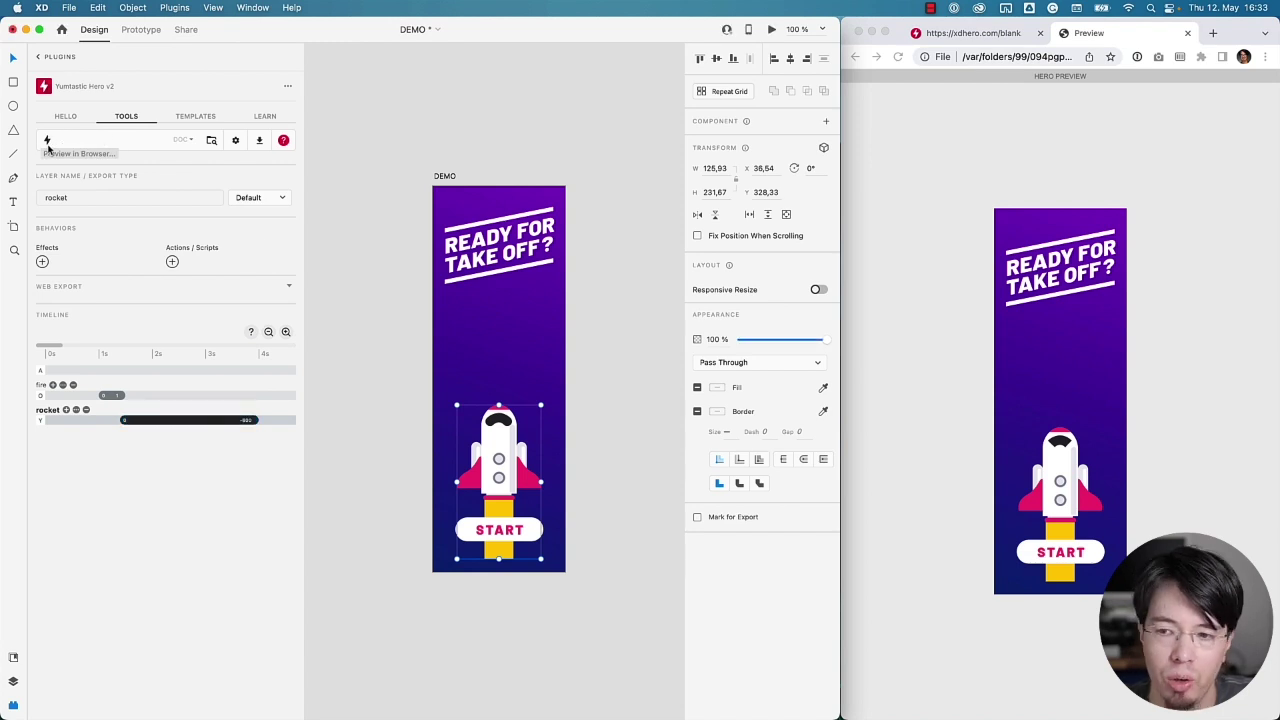
click(930, 486)
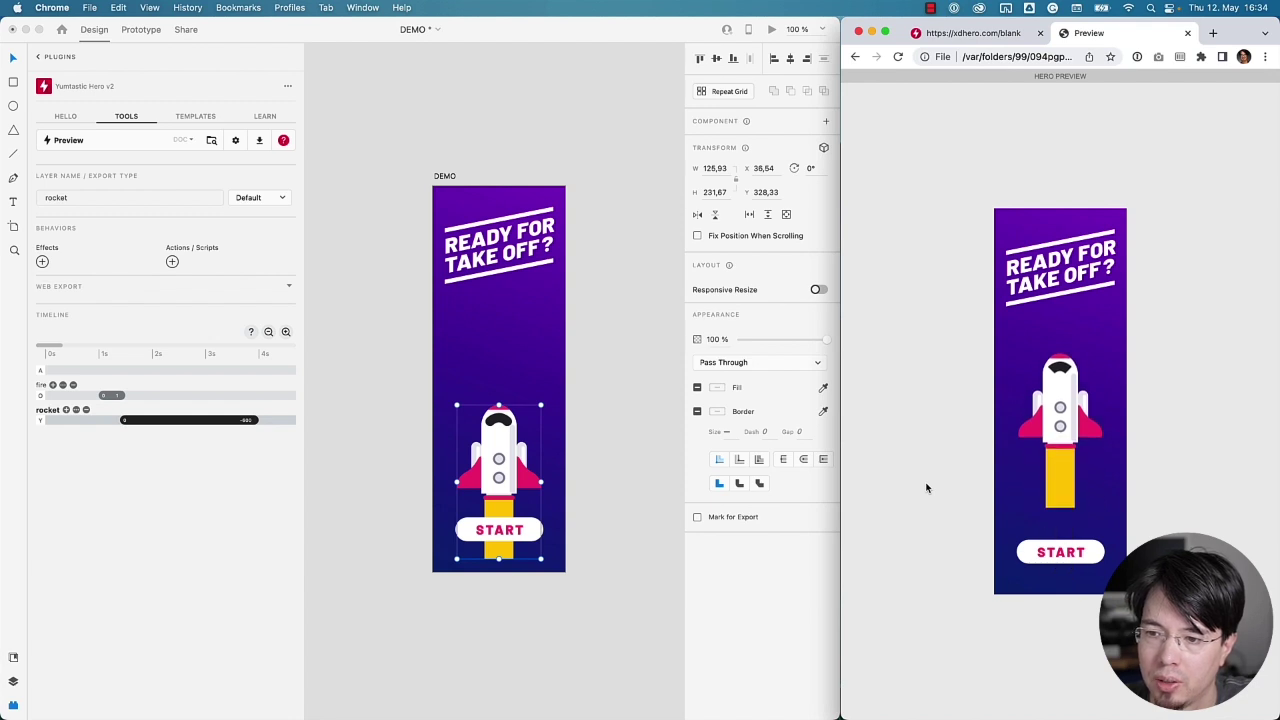
click(618, 418)
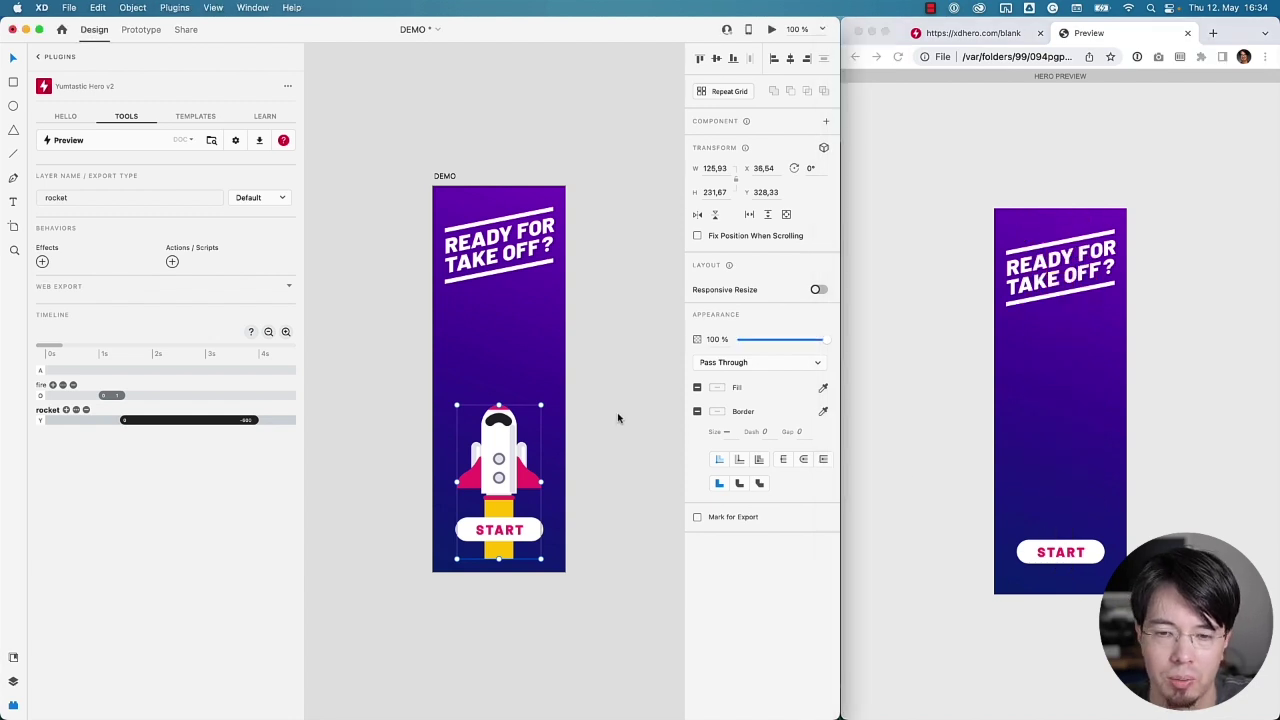
click(358, 384)
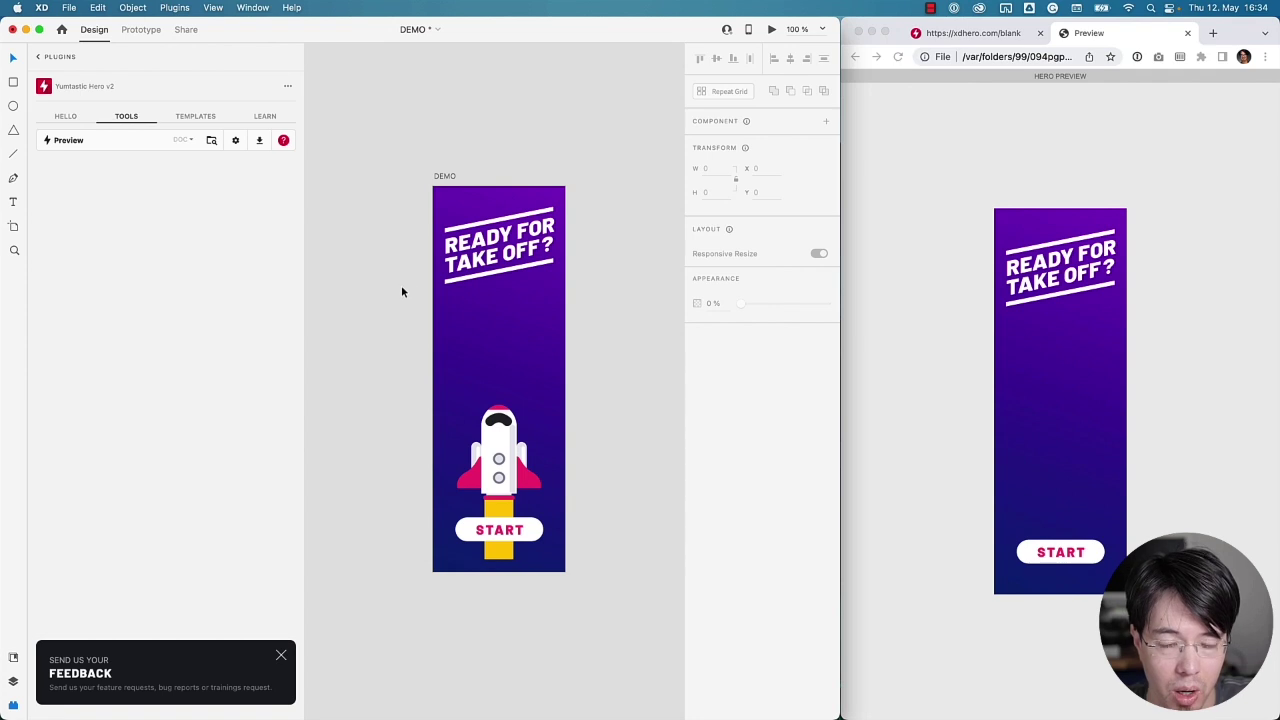
Add a timed stop action at about one second and refresh the browser preview.
click(471, 447)
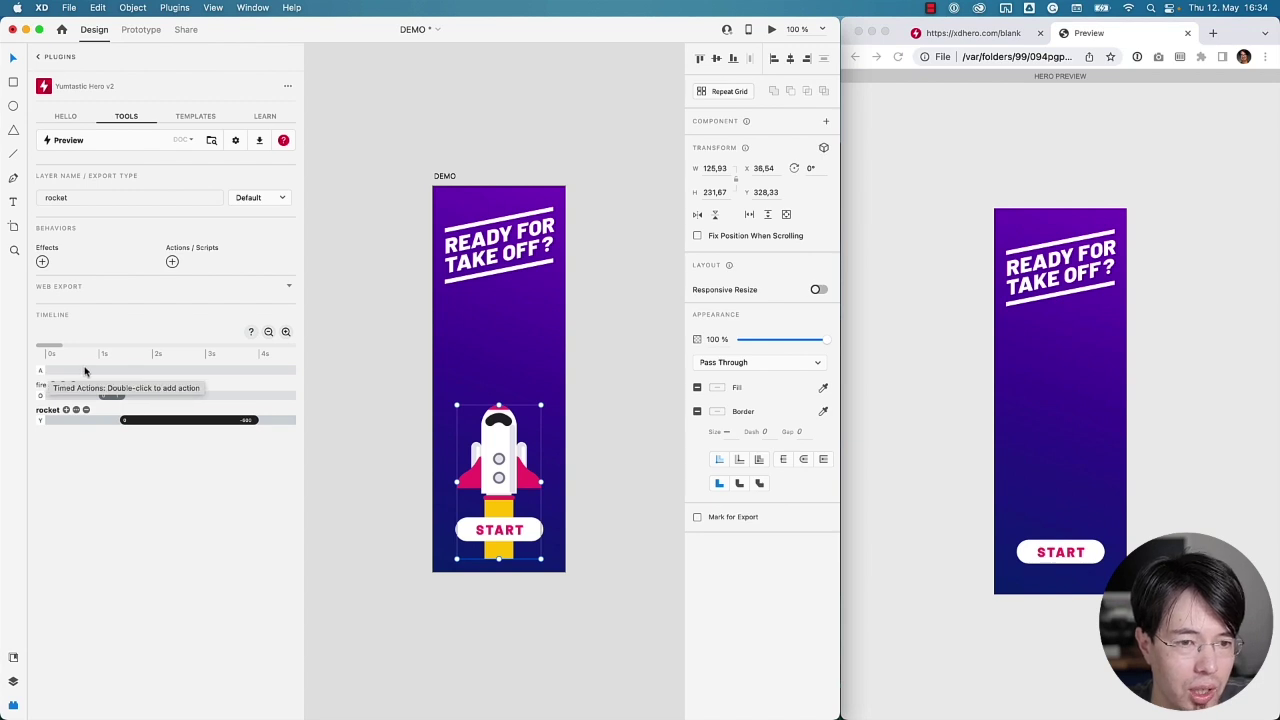
double_click(97, 371)
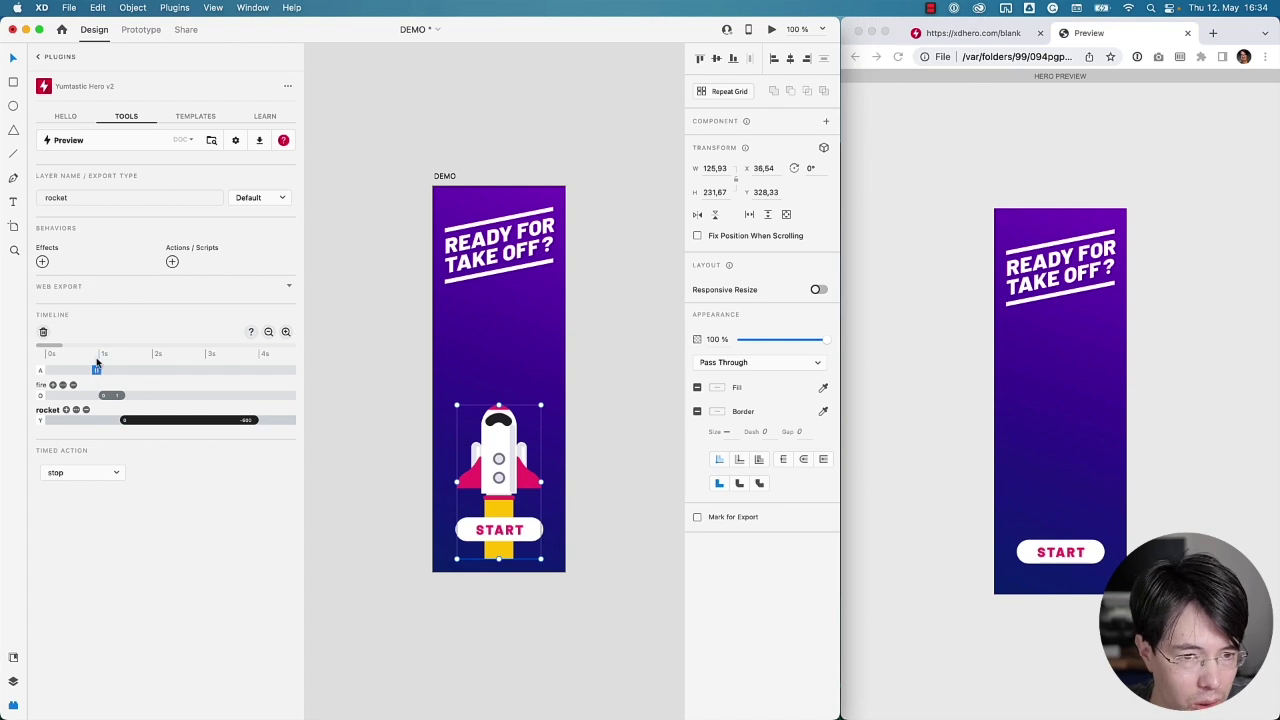
click(63, 140)
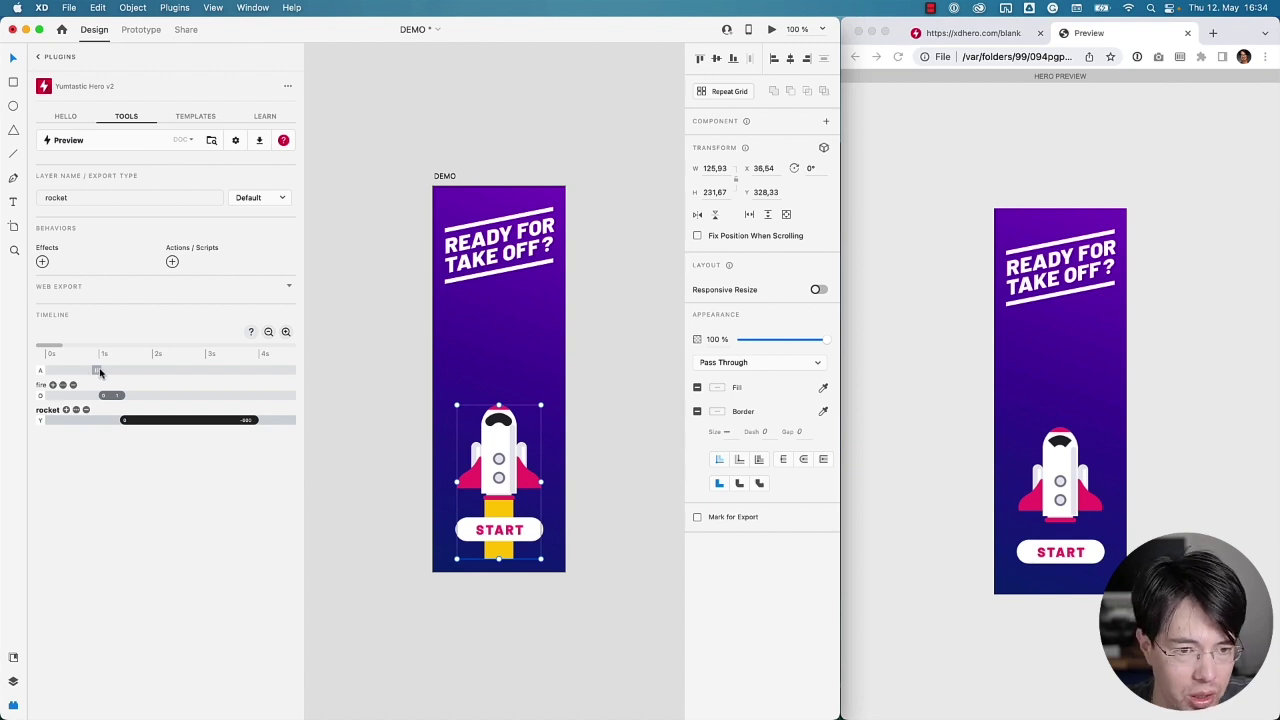
click(499, 530)
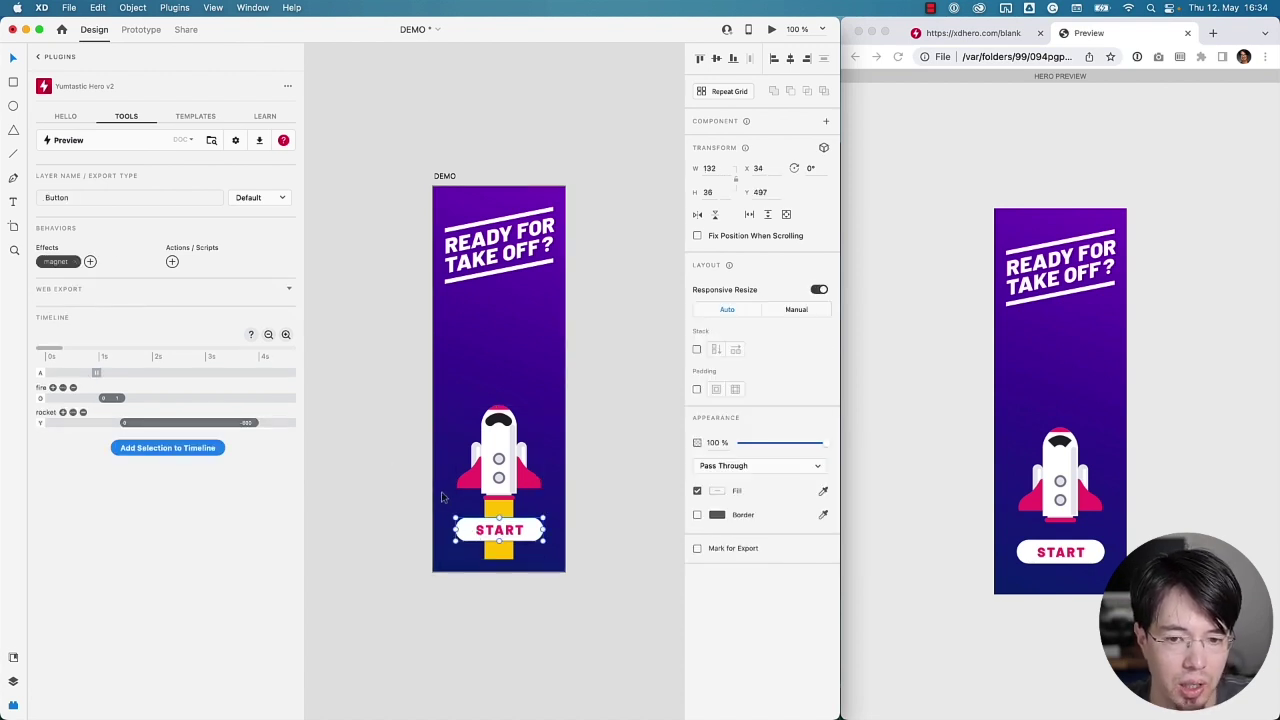
Give the START button an on-click Play/Resume timeline script.
click(172, 261)
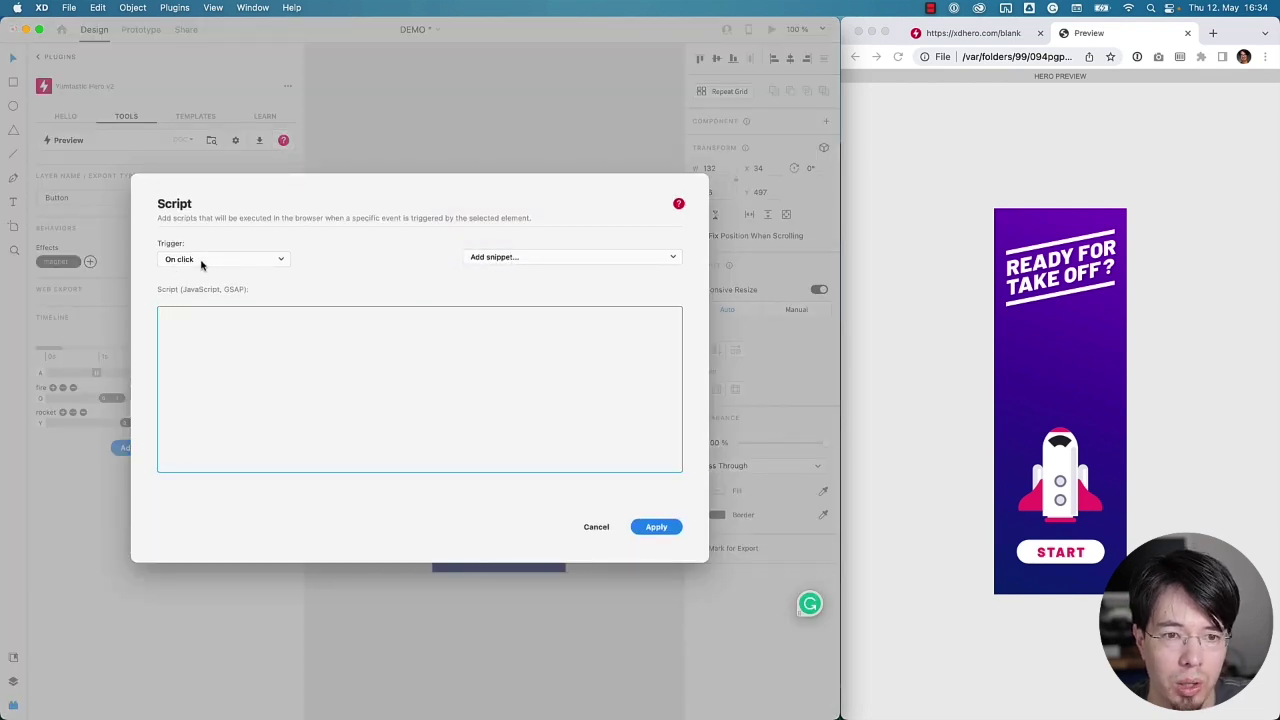
click(509, 258)
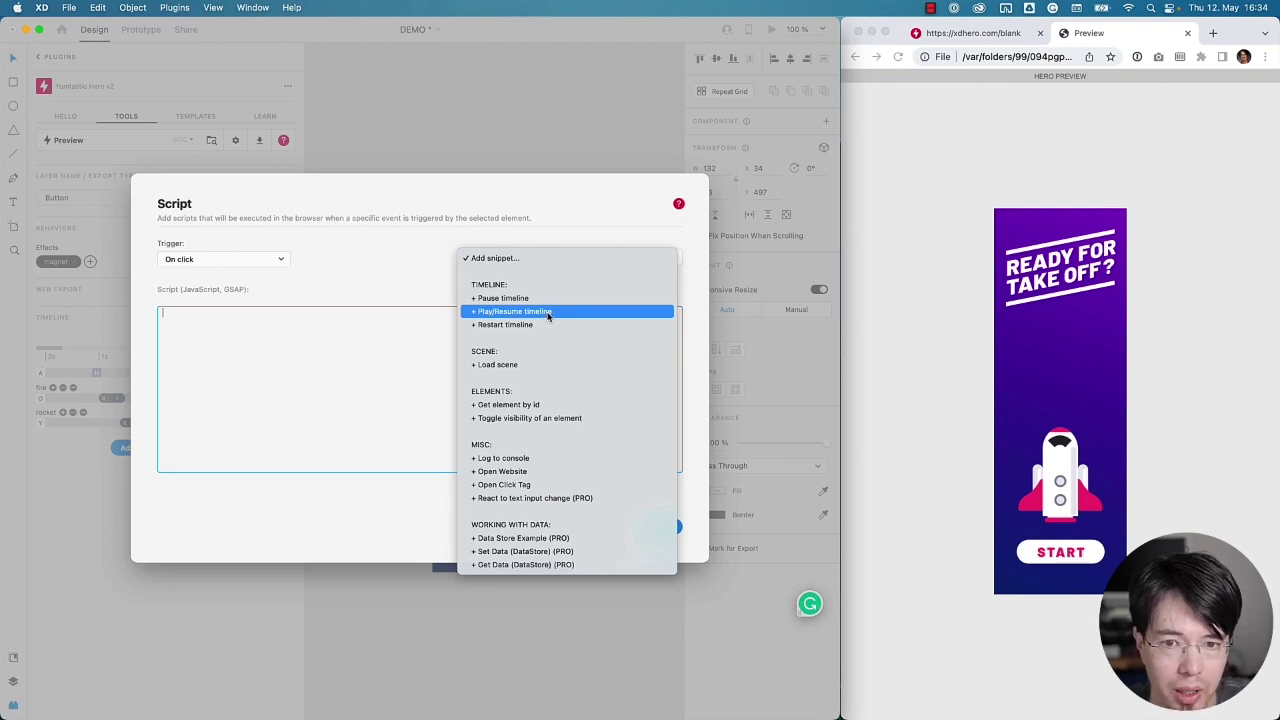
click(548, 312)
click(652, 527)
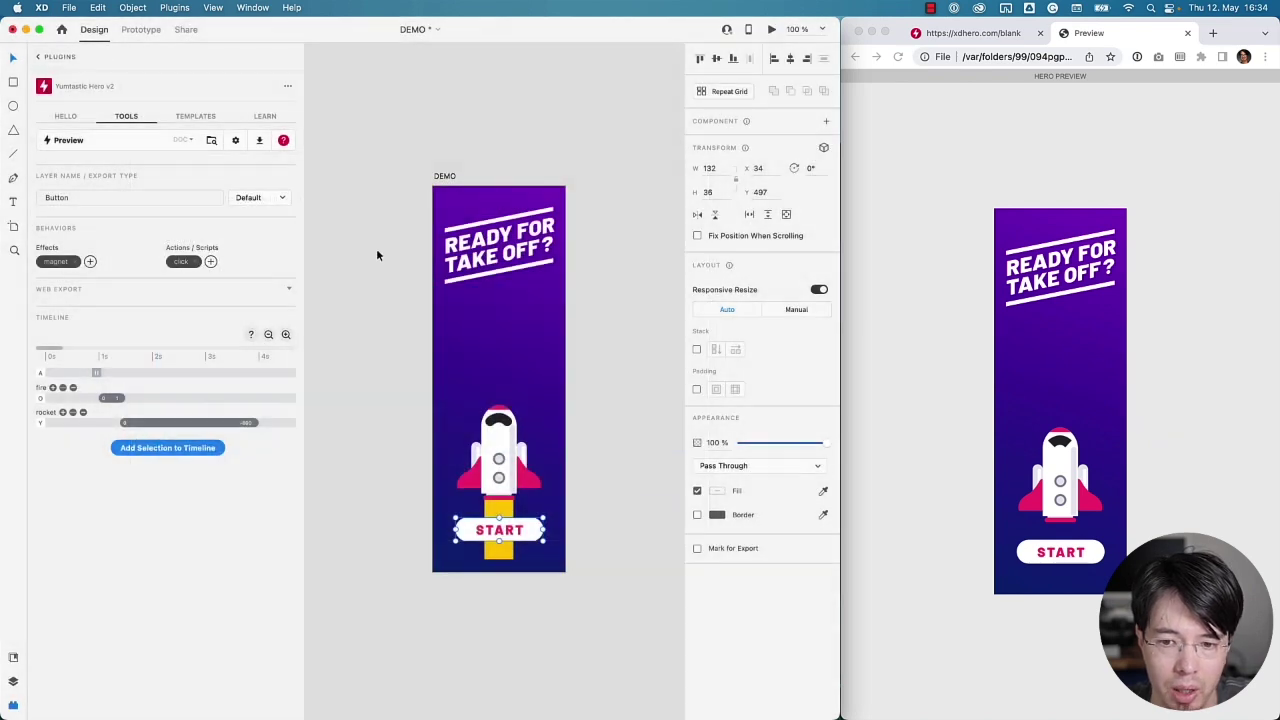
Preview the banner in Chrome and press START to launch the rocket.
click(68, 141)
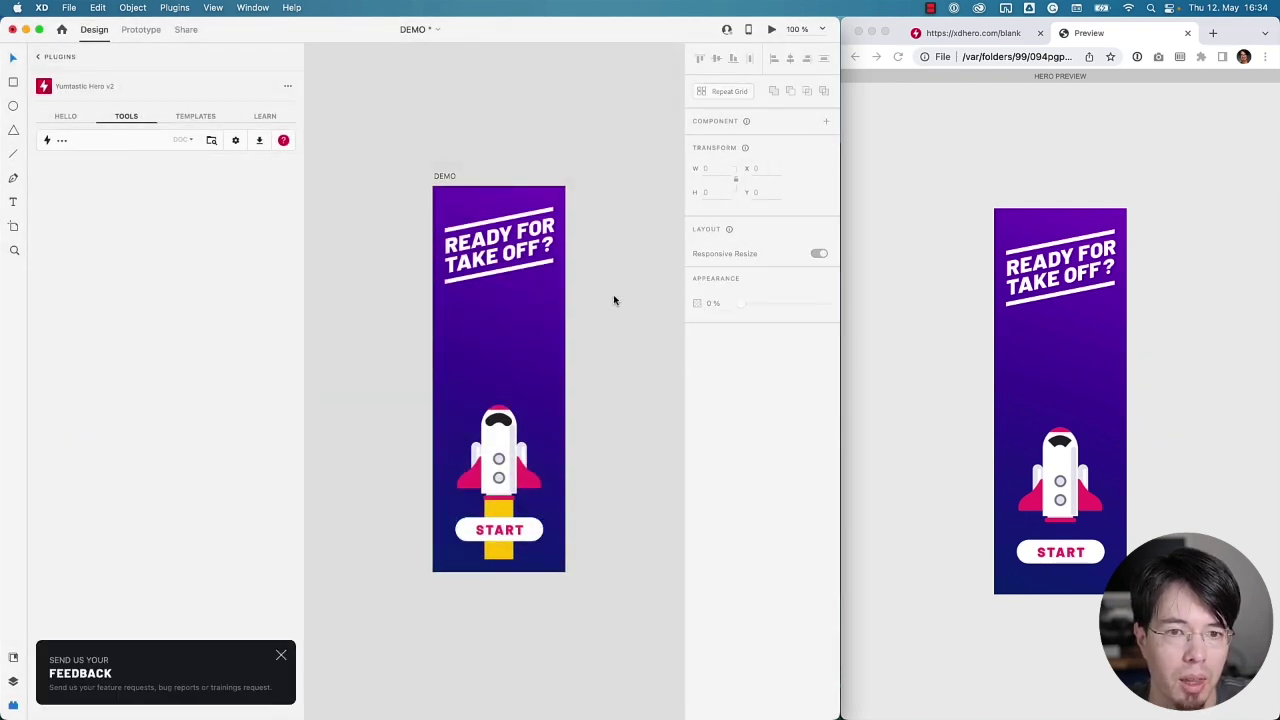
click(874, 509)
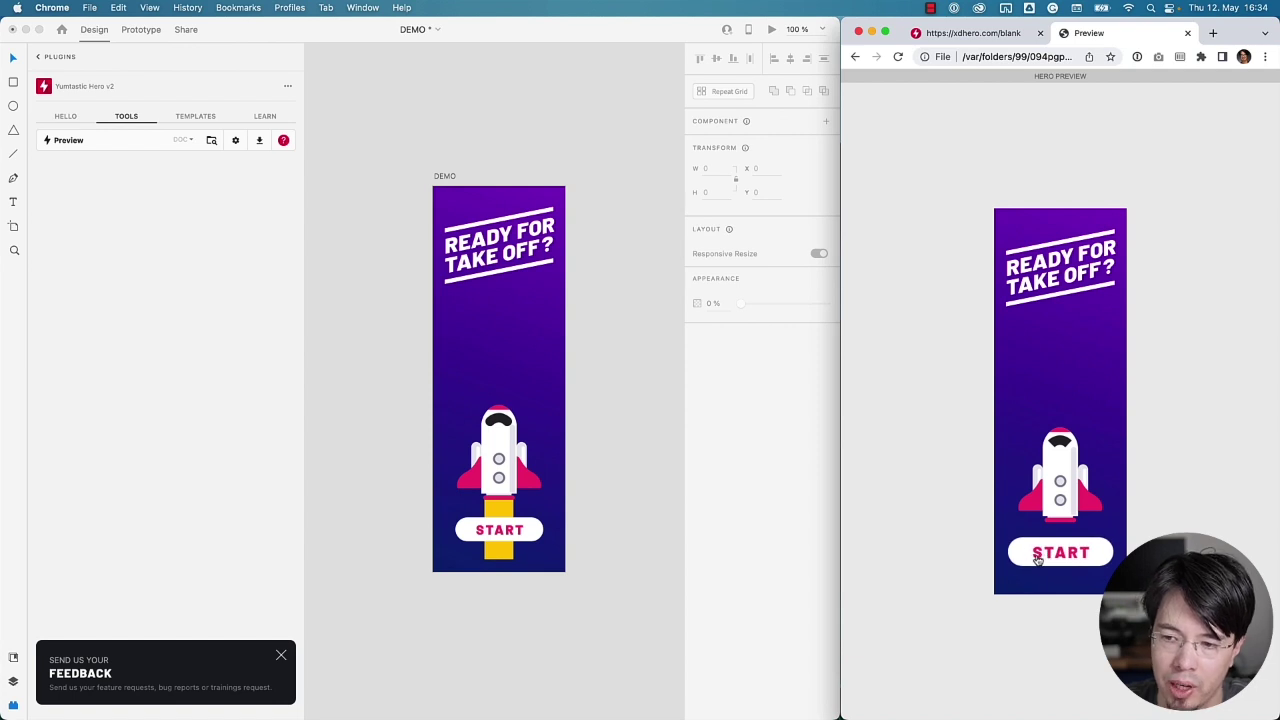
click(1037, 560)
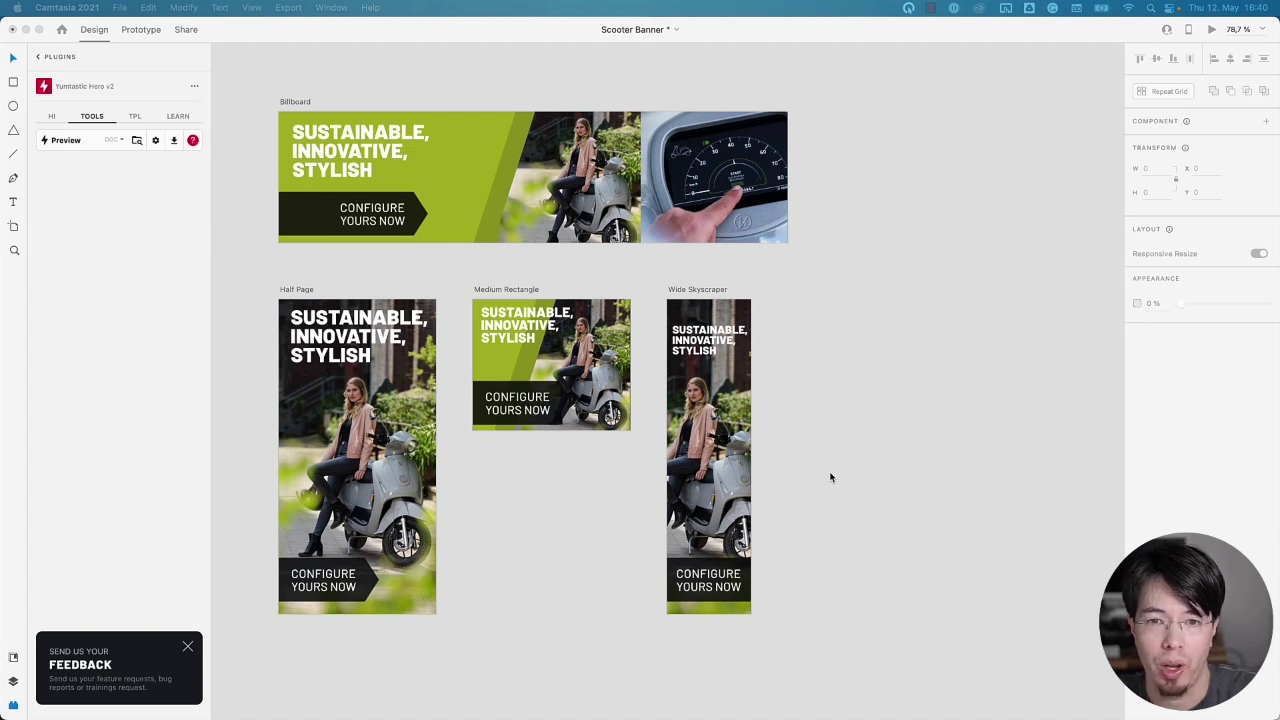
Inspect the Billboard's Group 1 slide-in tracks on the enlarged Hero timeline, then deselect it.
click(298, 107)
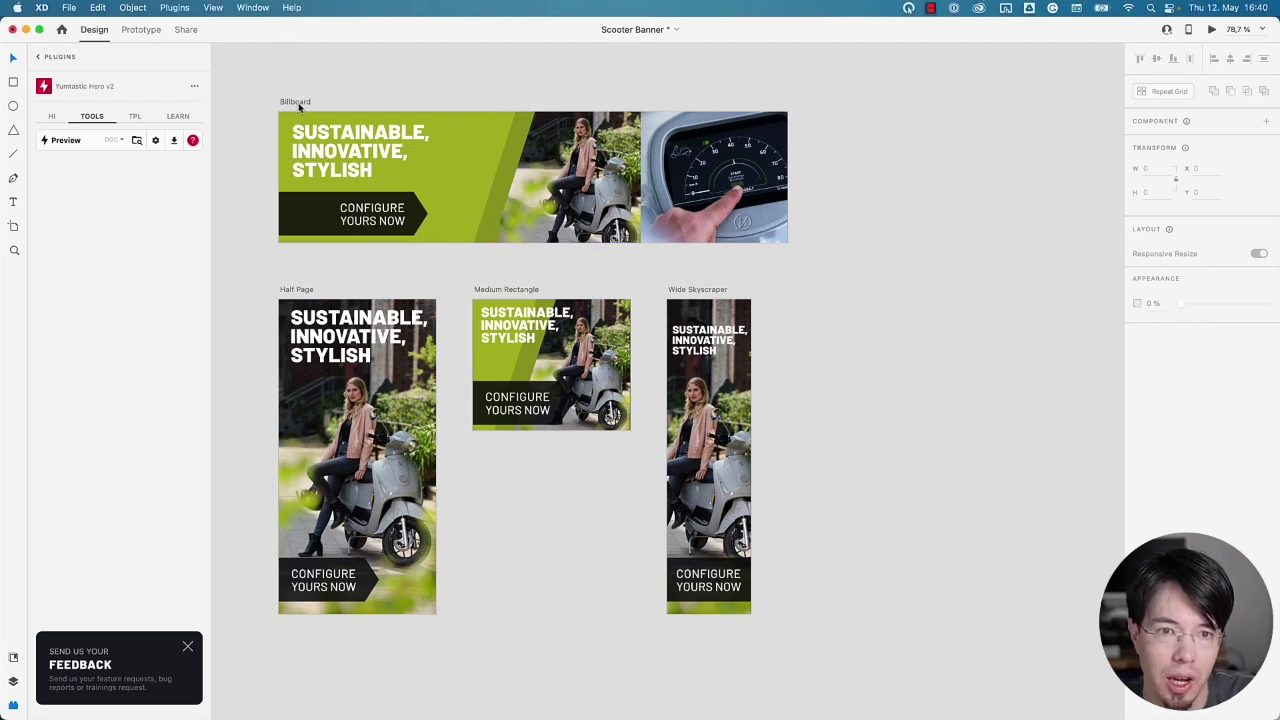
click(297, 289)
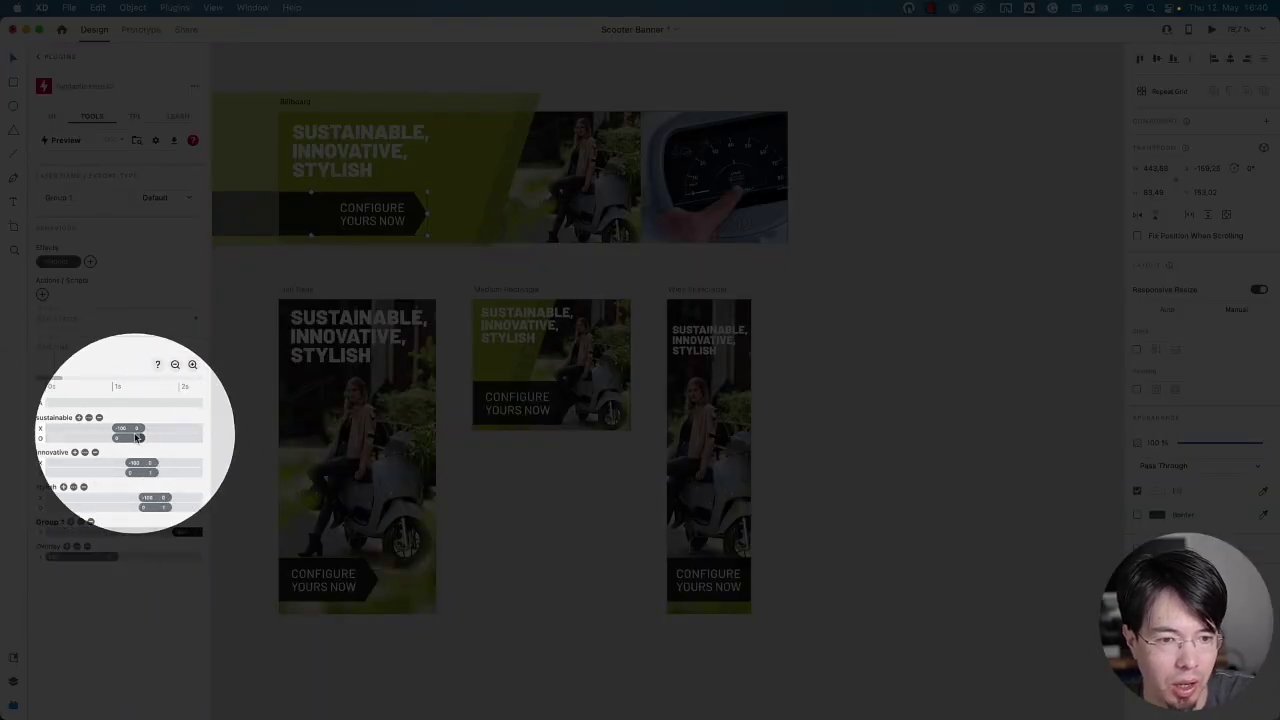
mouse_move(212, 545)
mouse_down()
mouse_move(242, 541)
mouse_move(198, 535)
mouse_up()
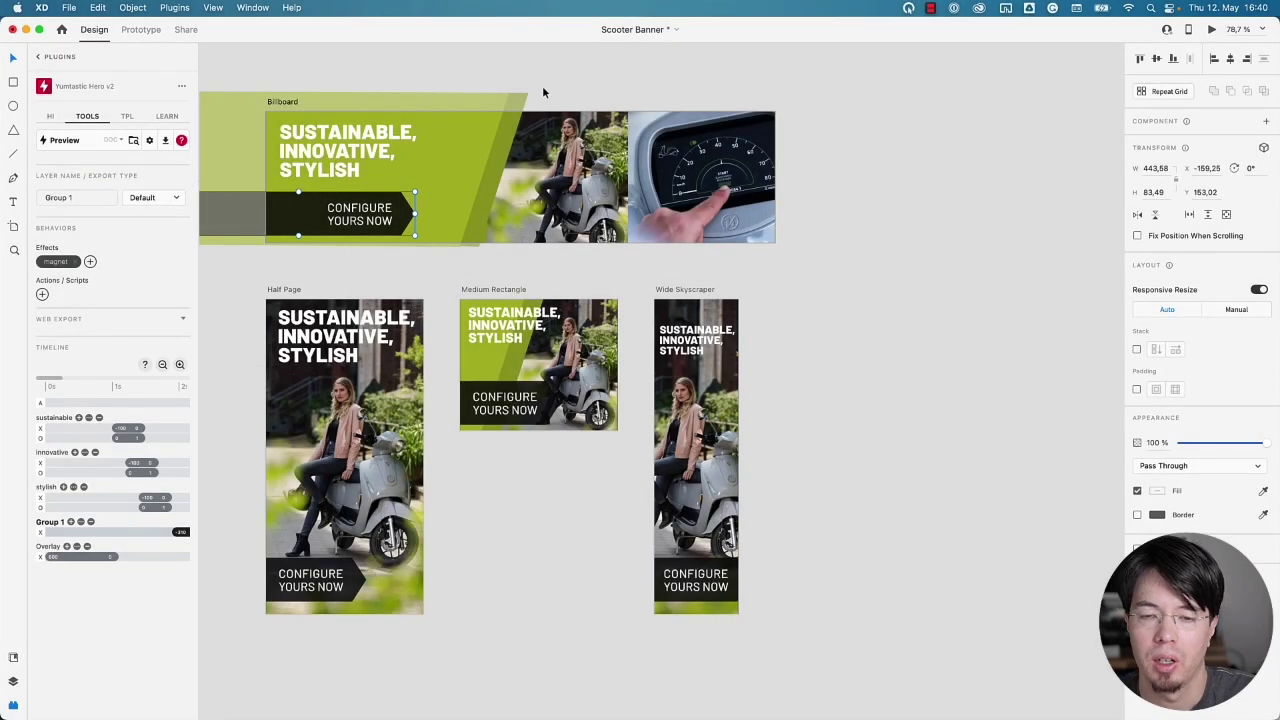
click(495, 78)
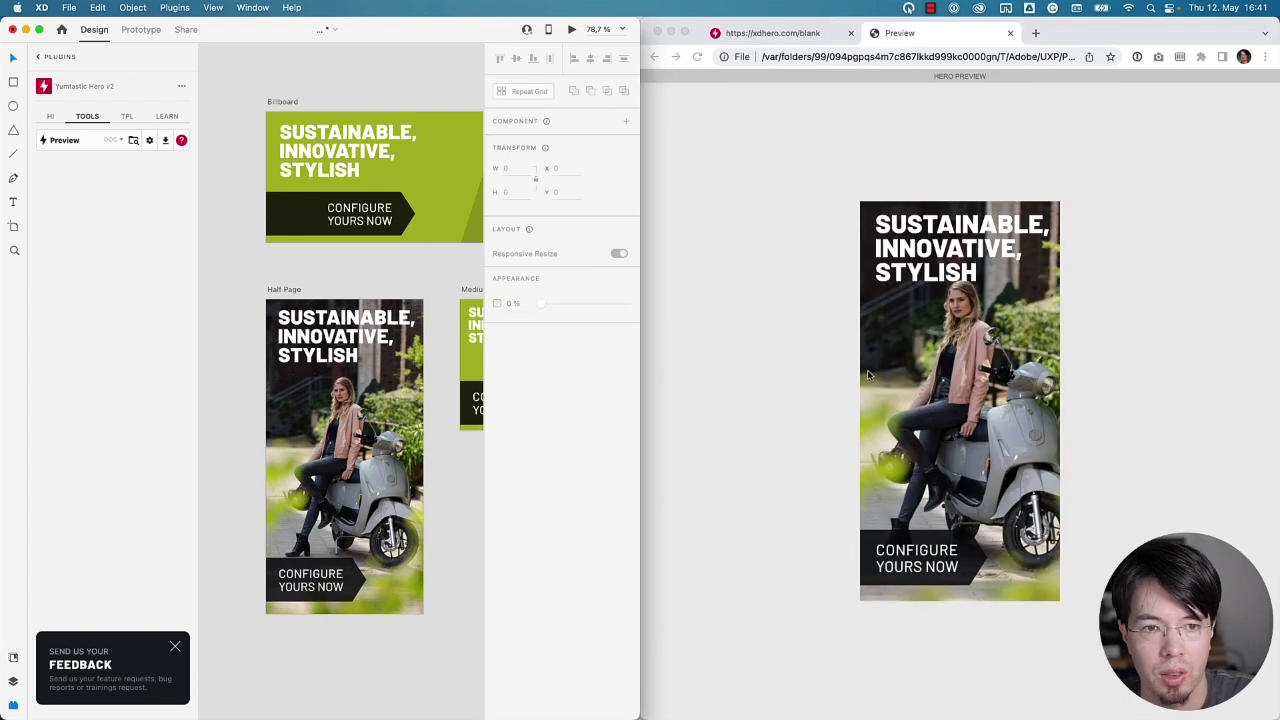
Select the Billboard artboard and Half Page photo, then pan to reveal the Wide Skyscraper banners.
click(284, 102)
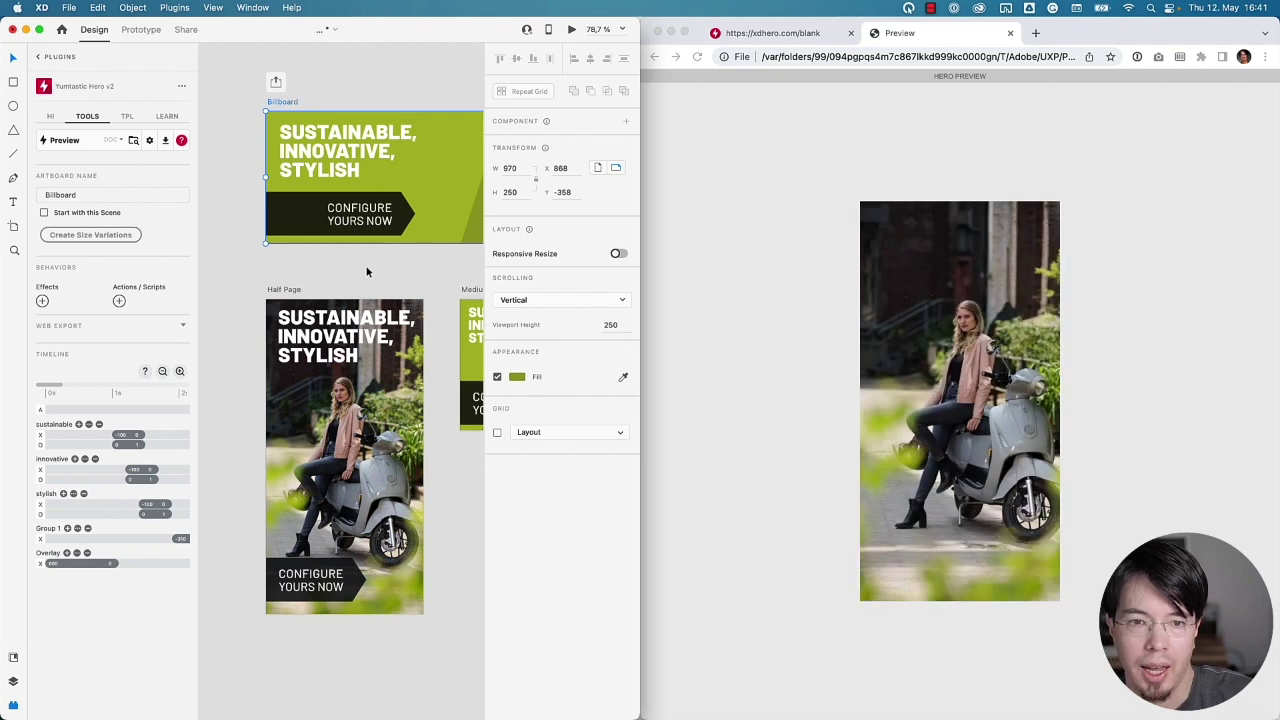
click(385, 327)
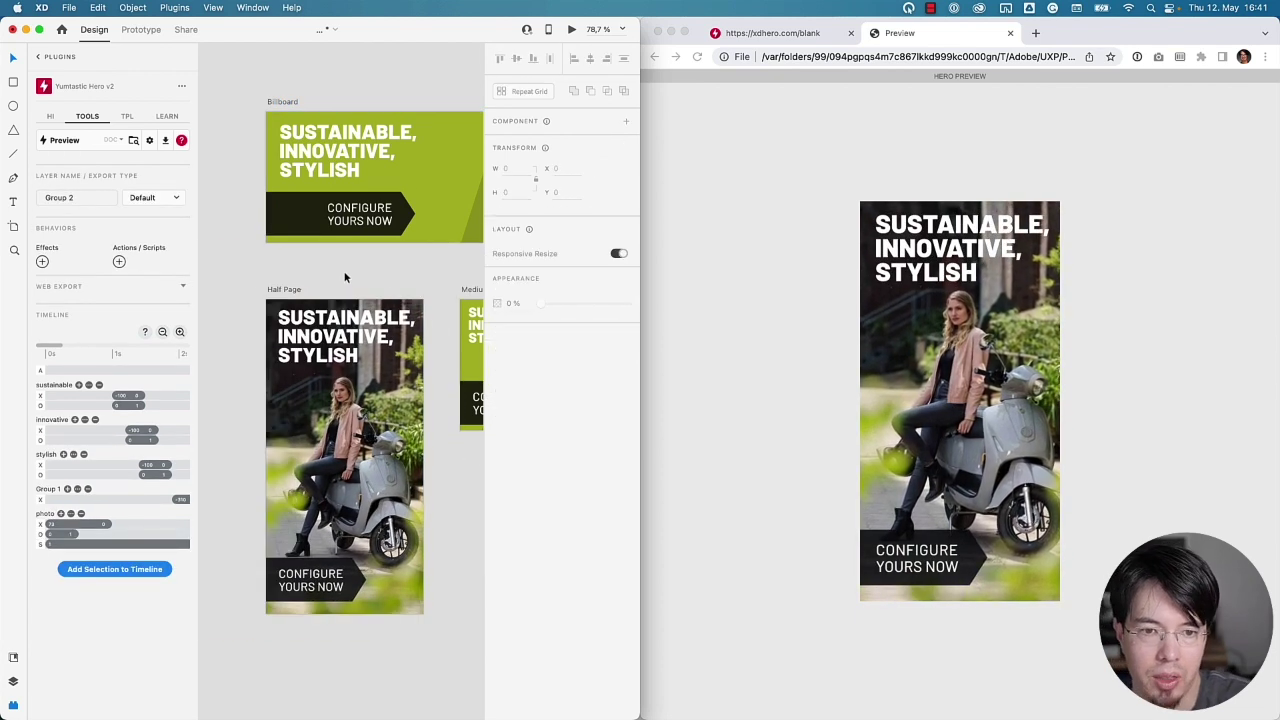
click(403, 277)
drag(403, 277, 266, 277)
drag(359, 280, 317, 280)
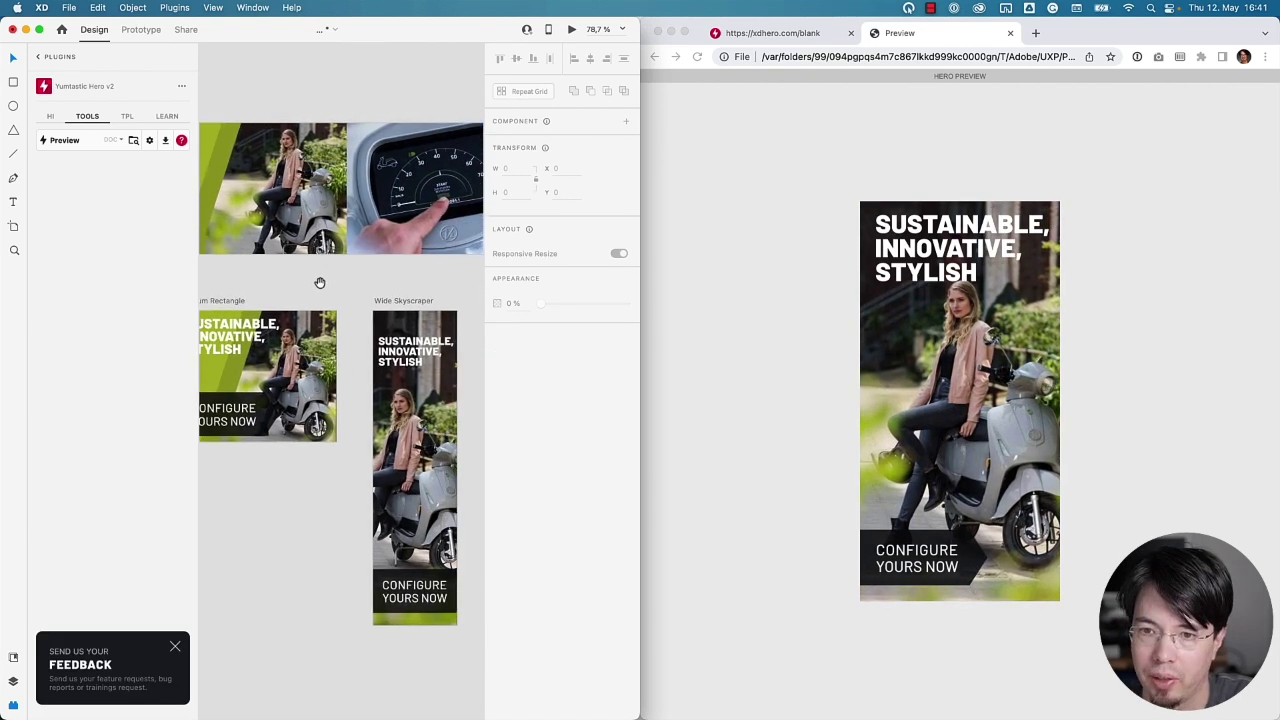
click(146, 139)
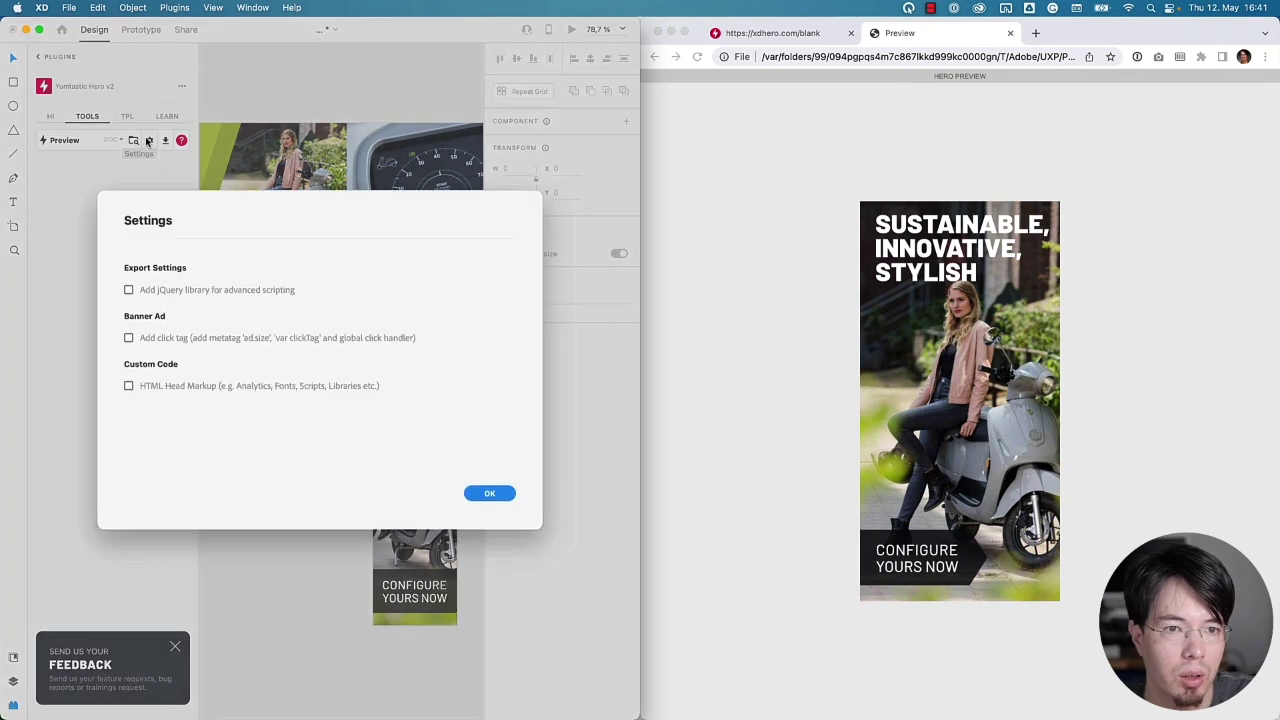
click(129, 347)
click(229, 388)
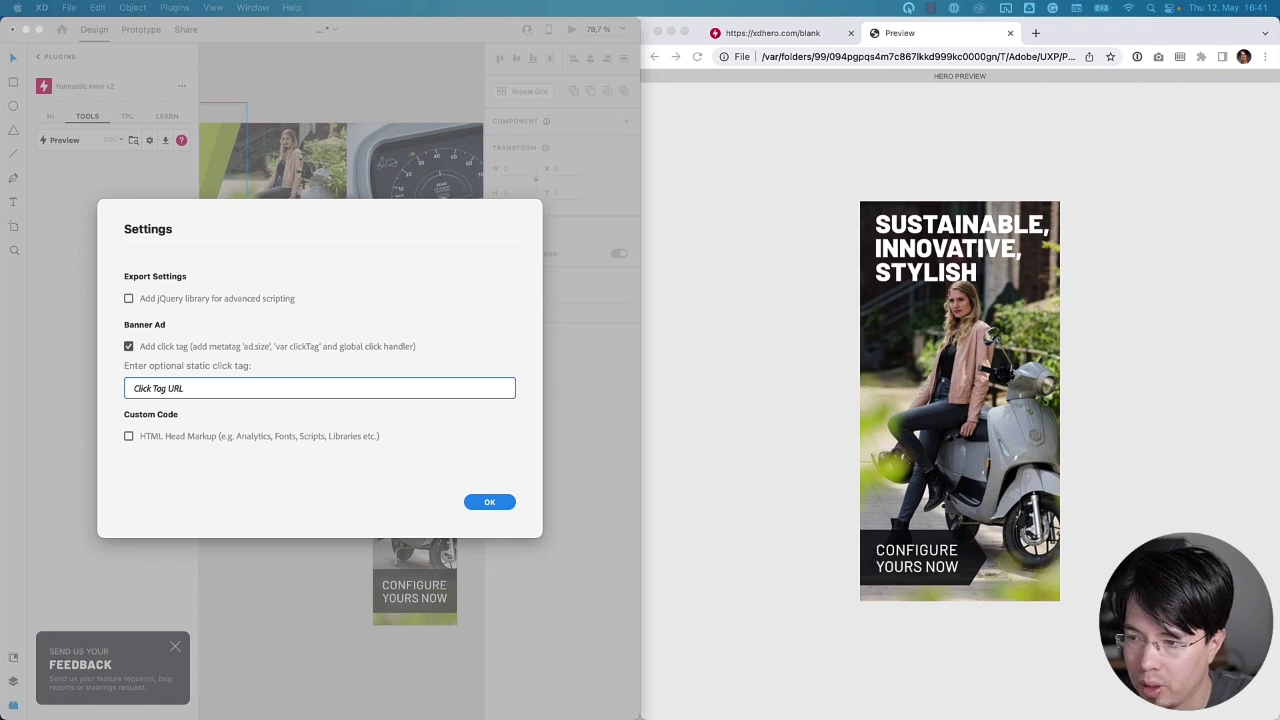
text(http://yumtastic.net)
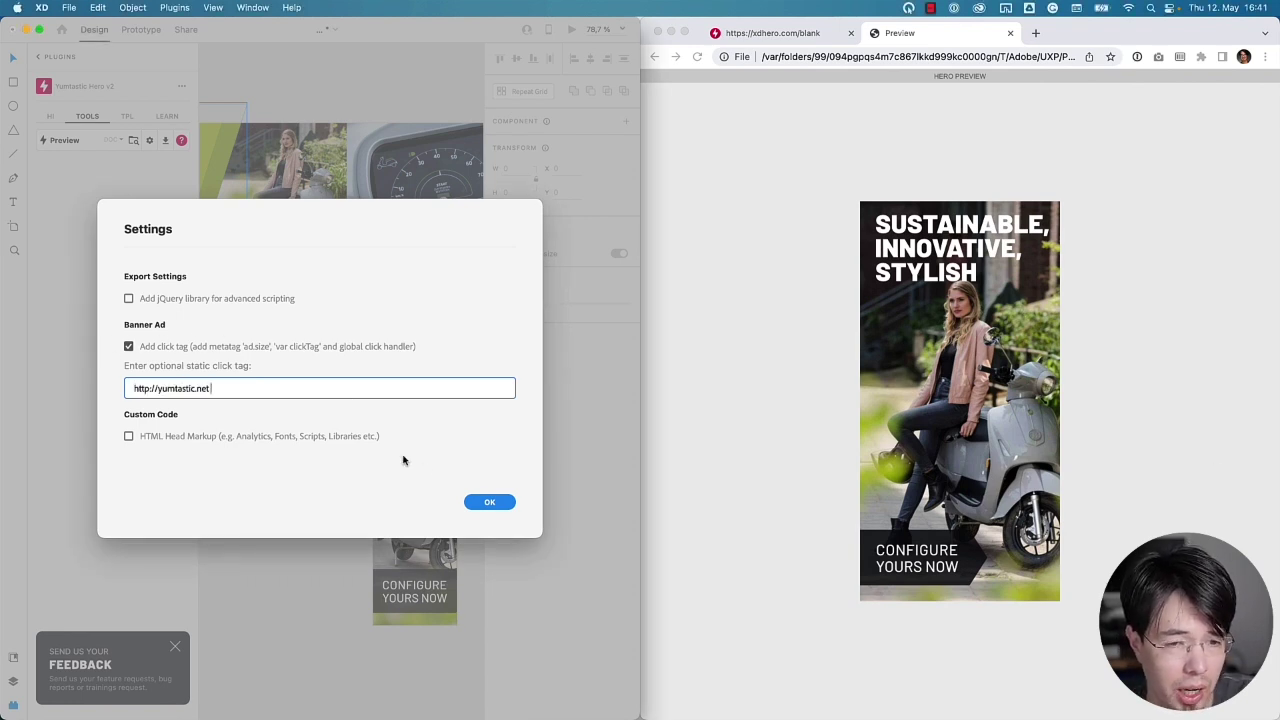
click(504, 503)
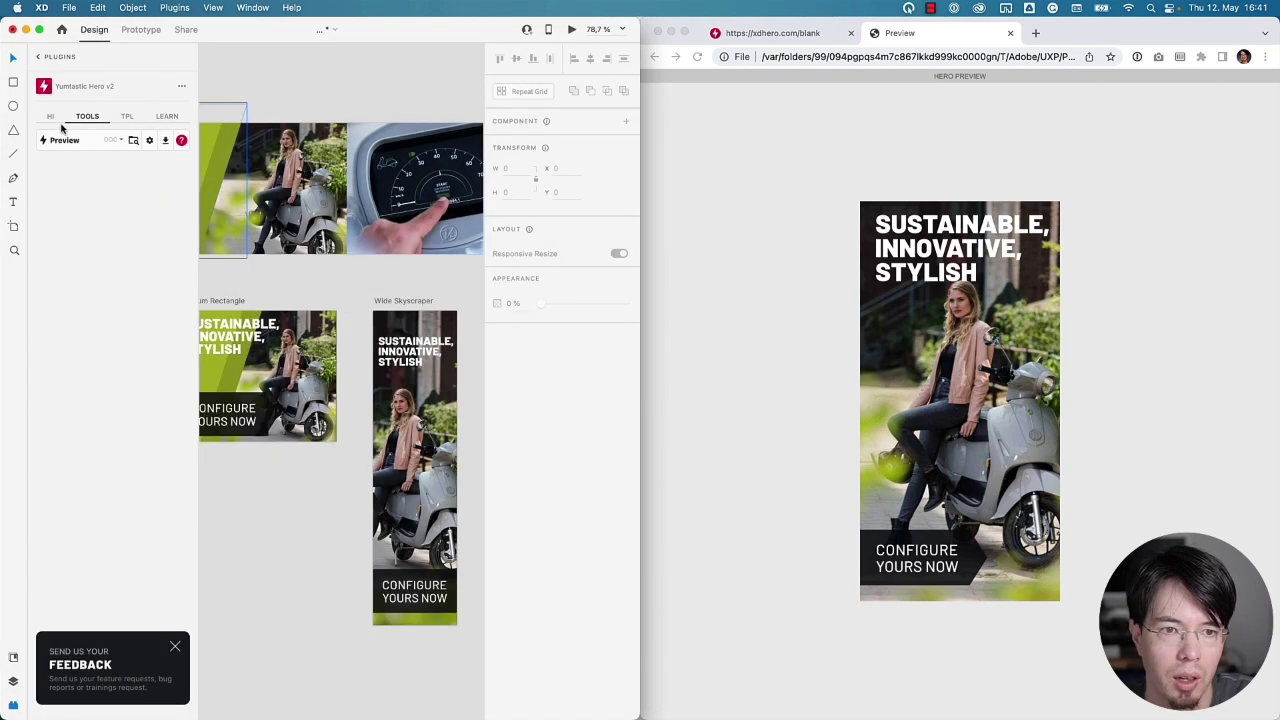
Click the previewed banner to confirm it opens yumtastic.net, then close that tab.
click(60, 143)
click(880, 330)
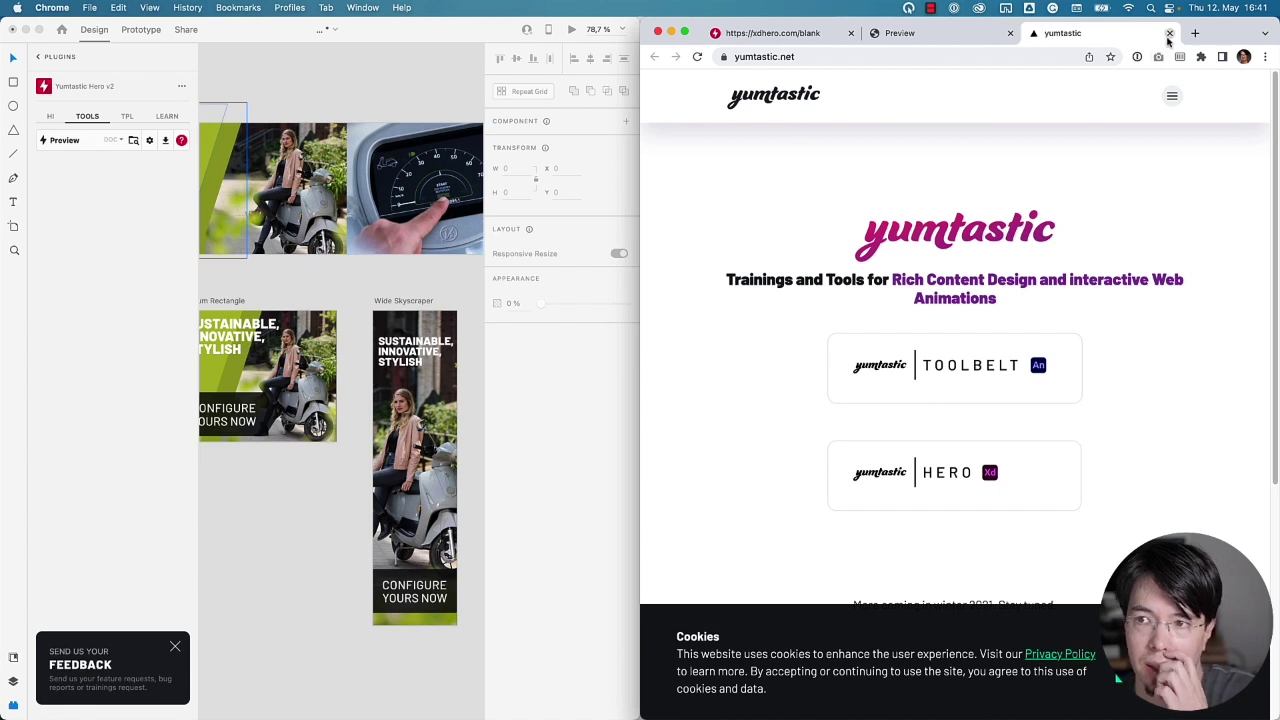
click(1169, 33)
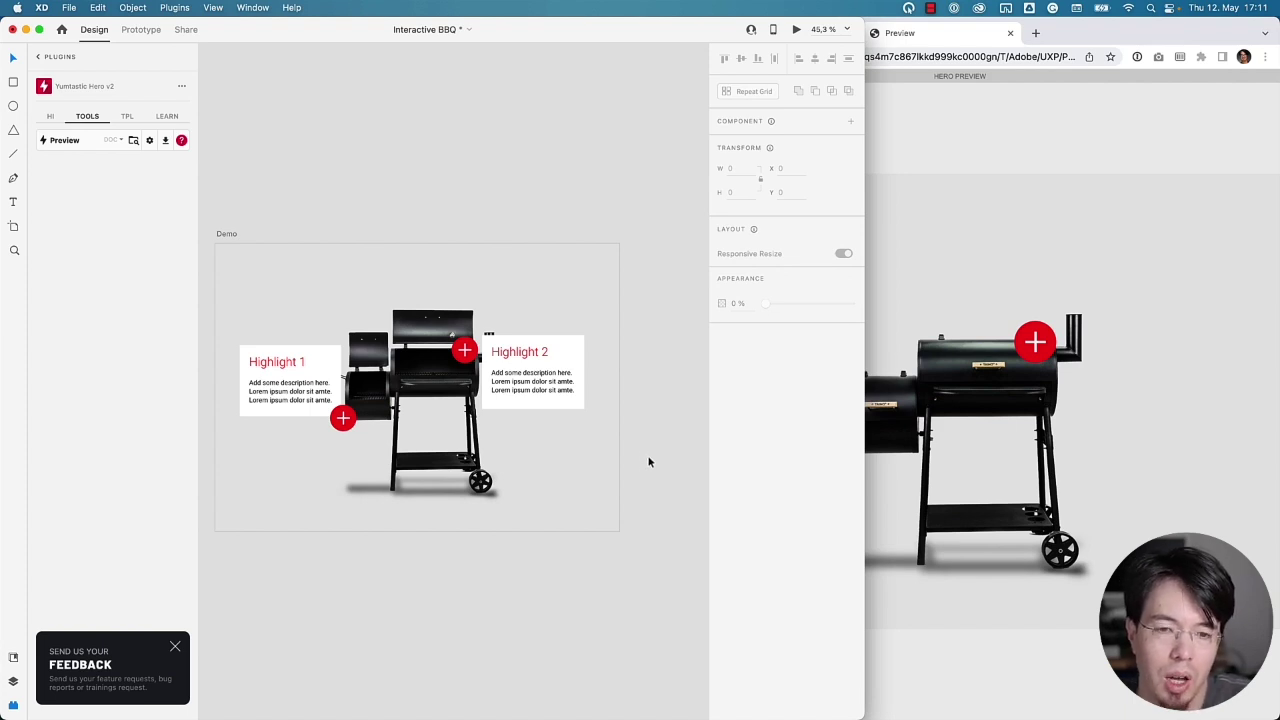
click(375, 360)
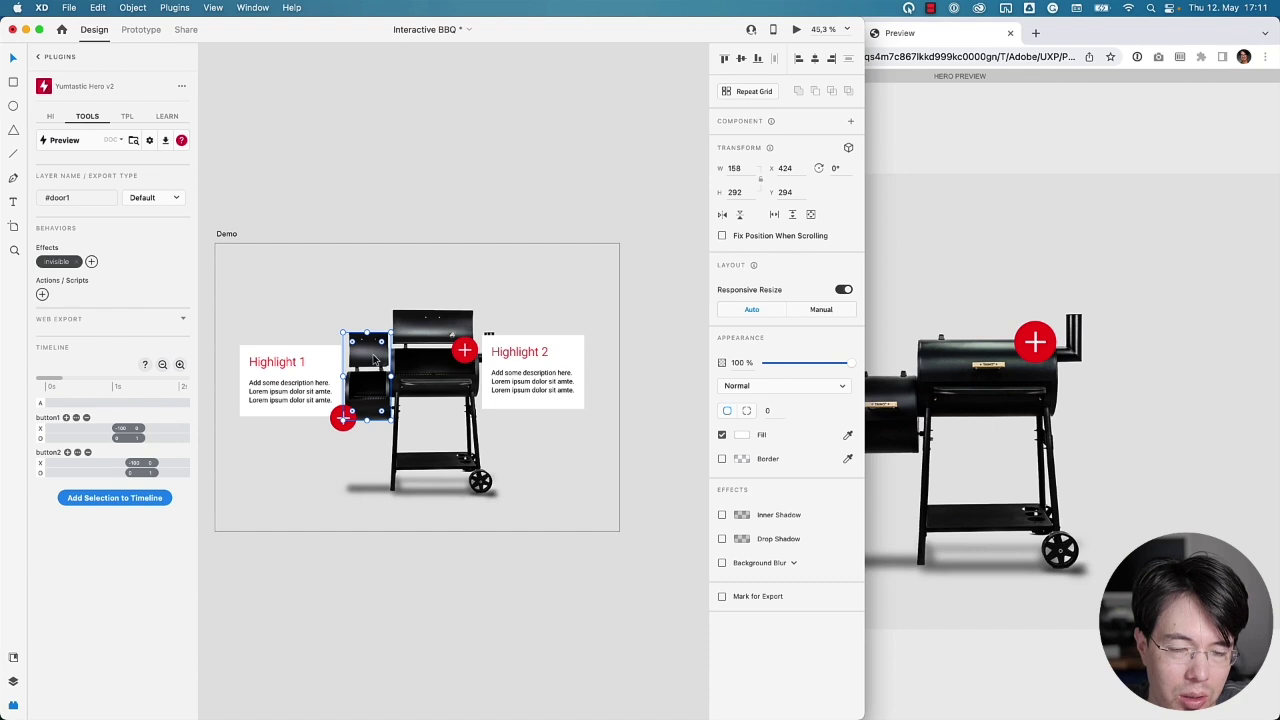
drag(372, 362, 349, 292)
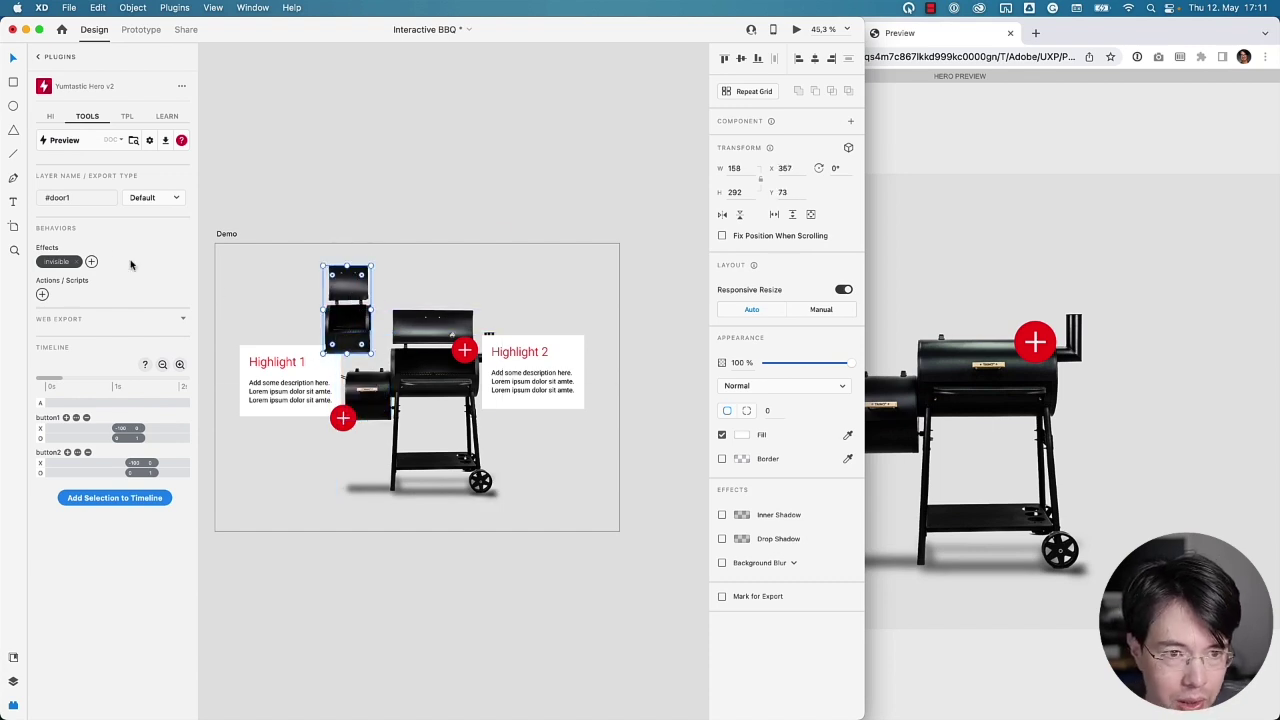
key(super+z)
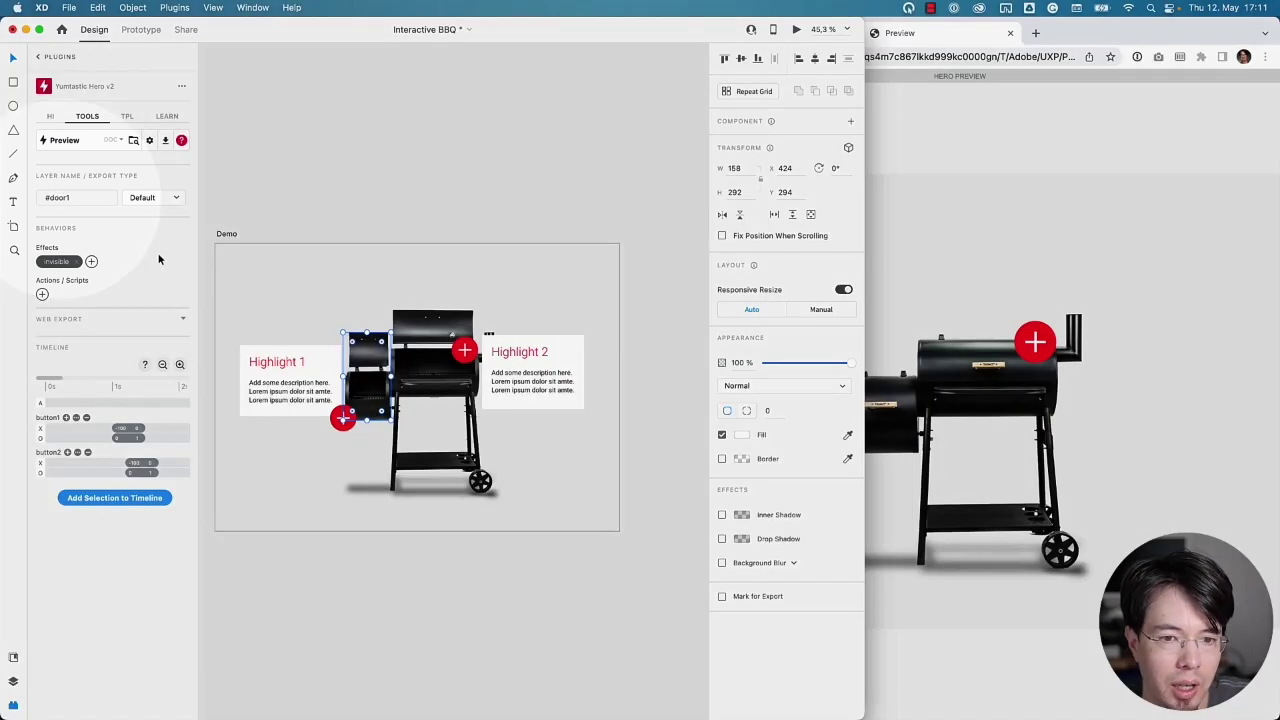
click(265, 365)
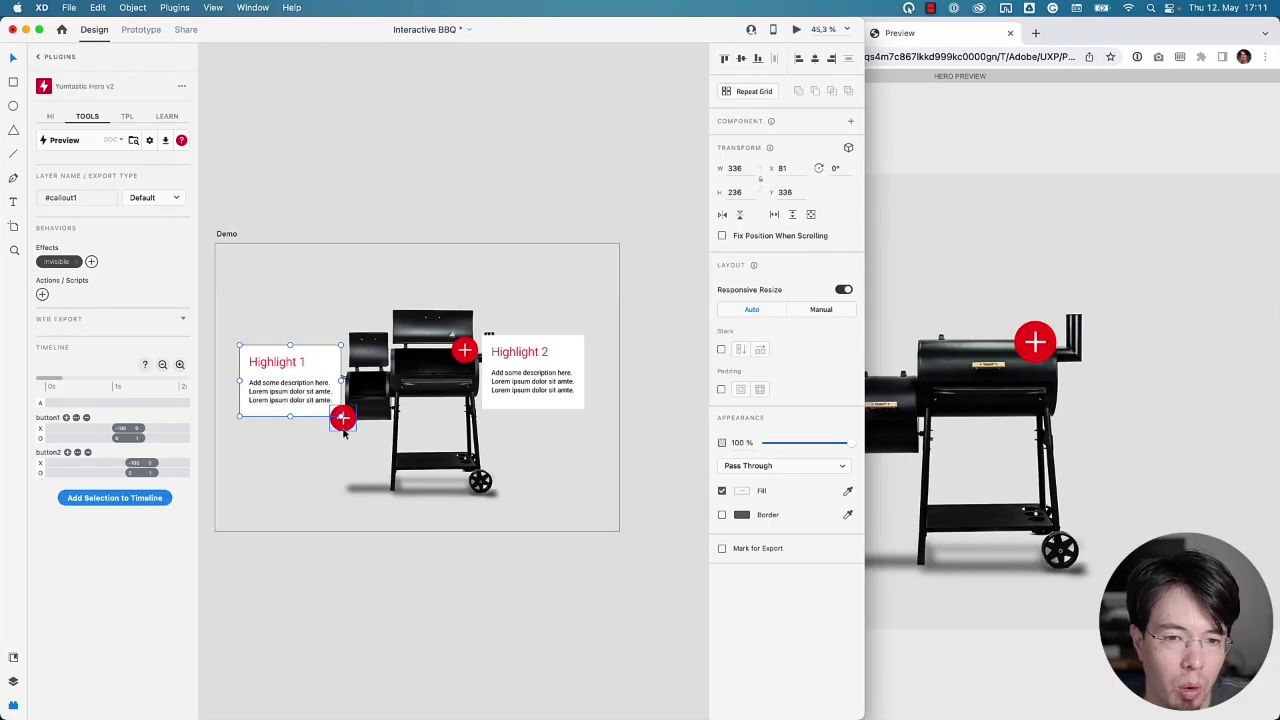
Give button1 an on-click toggle-visibility script targeting callout1.
click(342, 418)
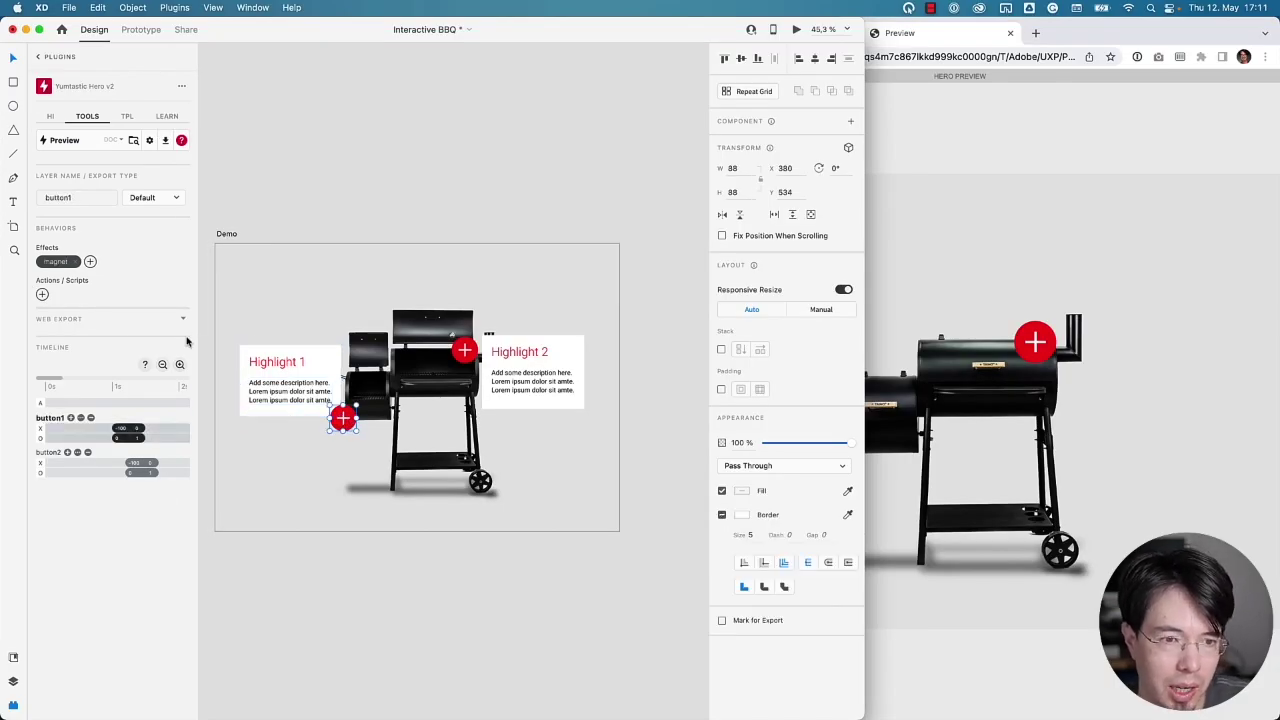
click(42, 296)
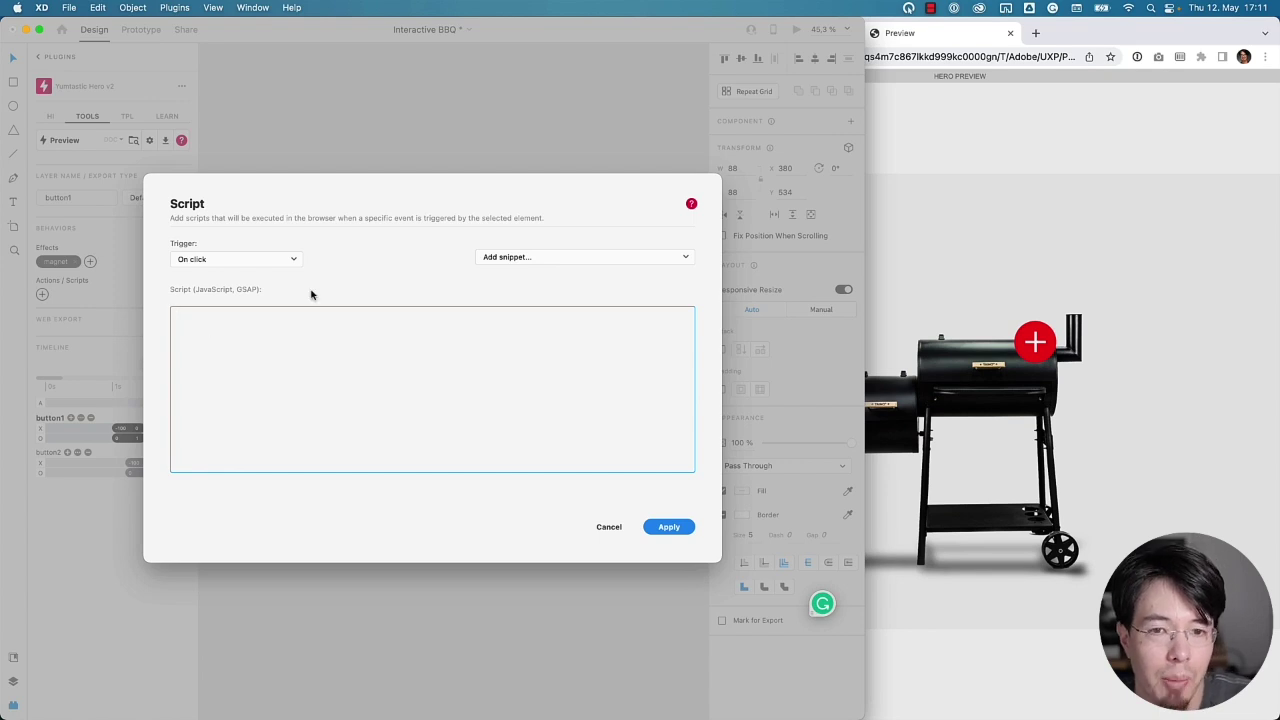
click(517, 259)
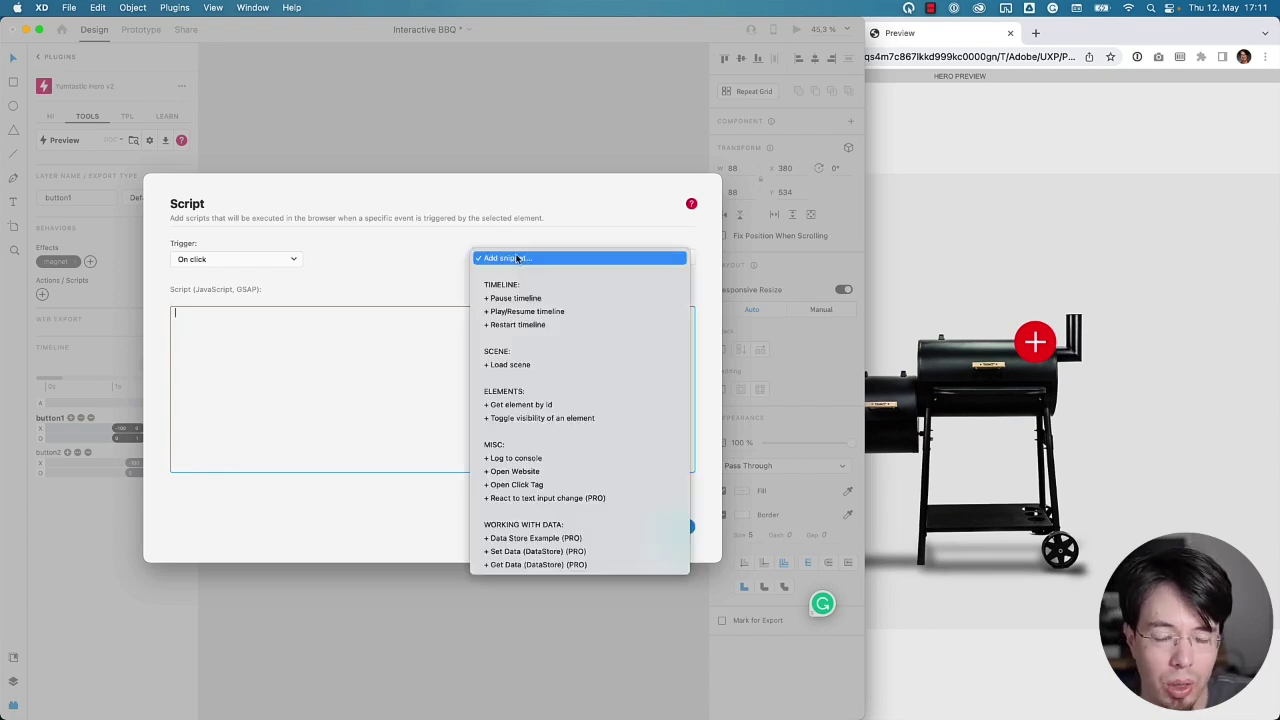
click(557, 419)
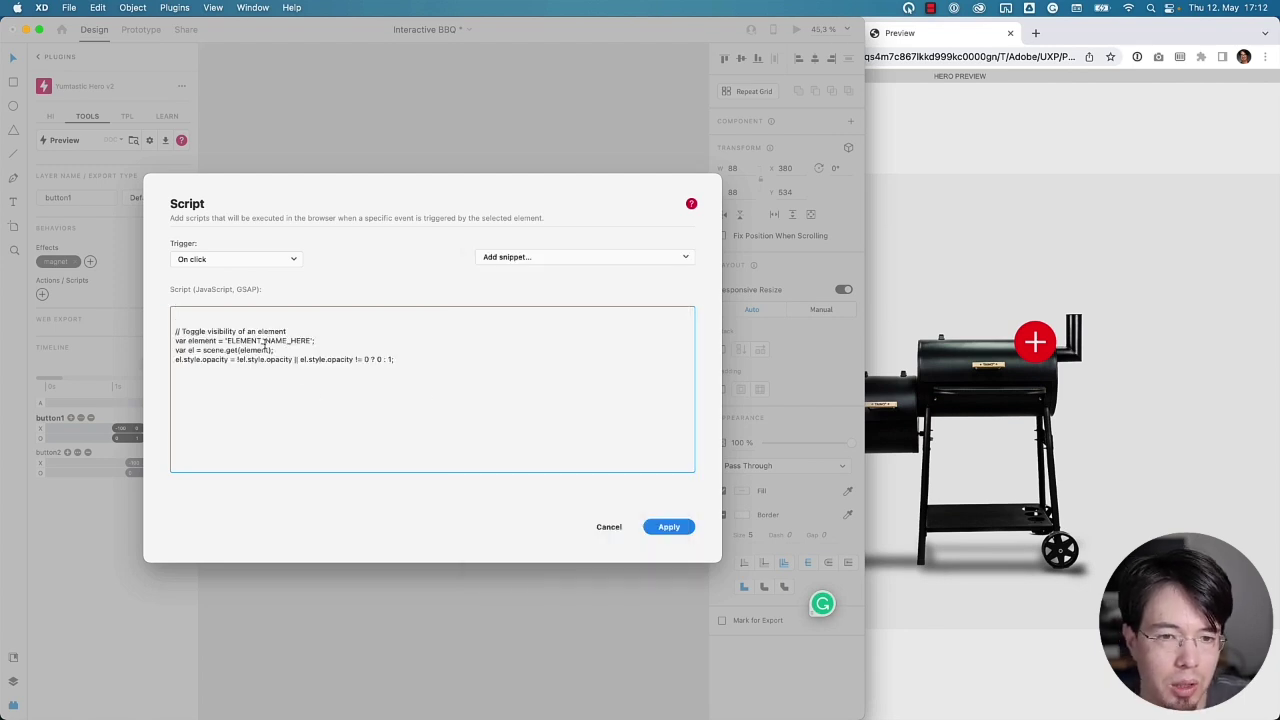
double_click(264, 343)
text(callout1)
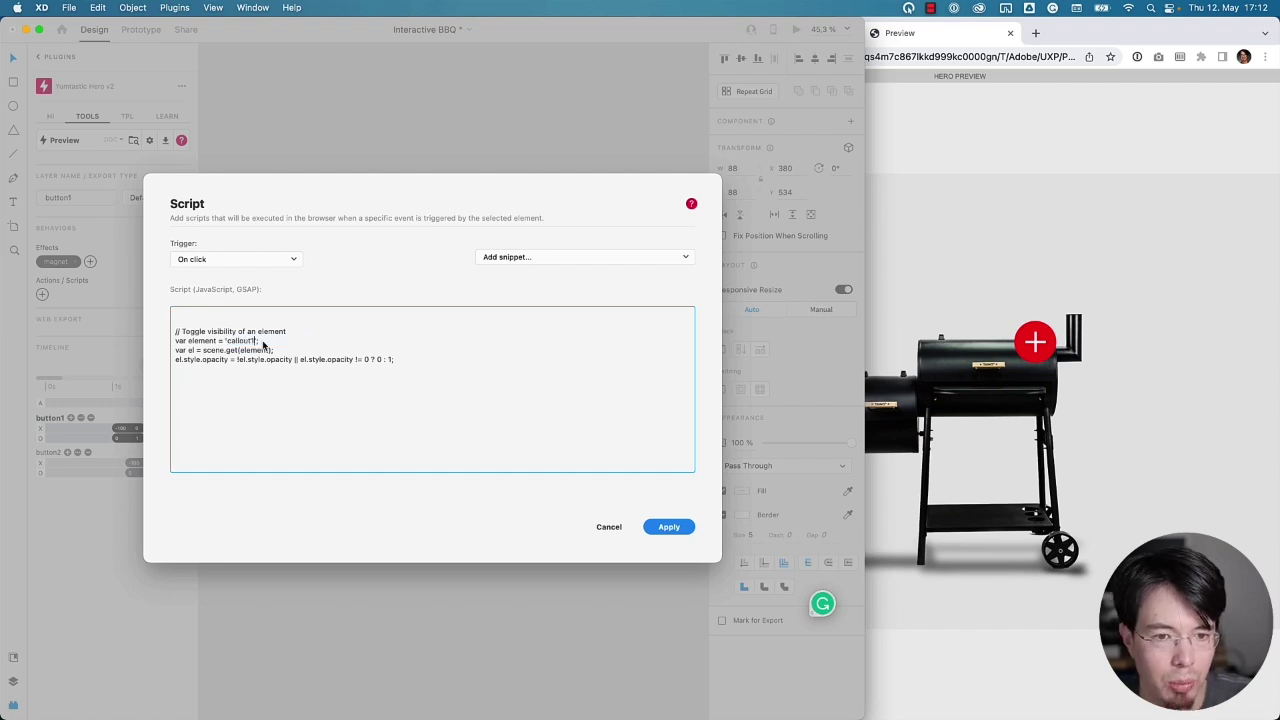
Add a second toggle-visibility snippet and start replacing its placeholder target name.
click(542, 257)
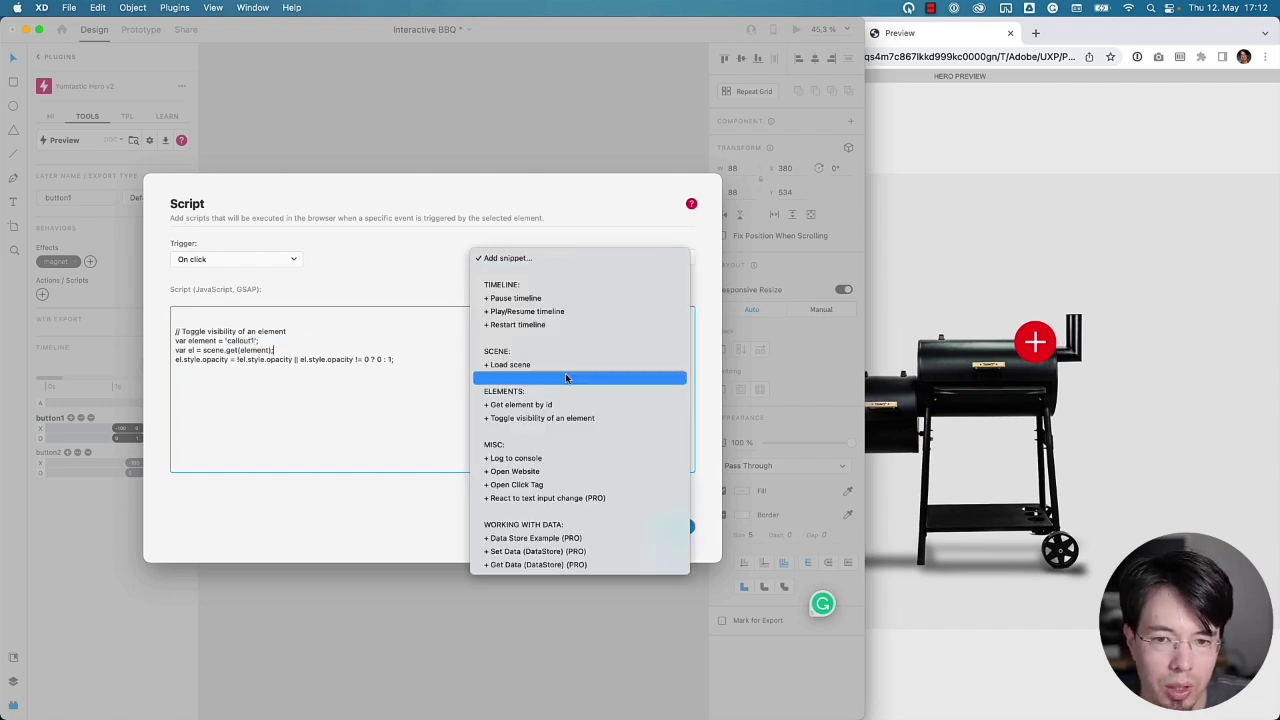
click(565, 420)
double_click(248, 397)
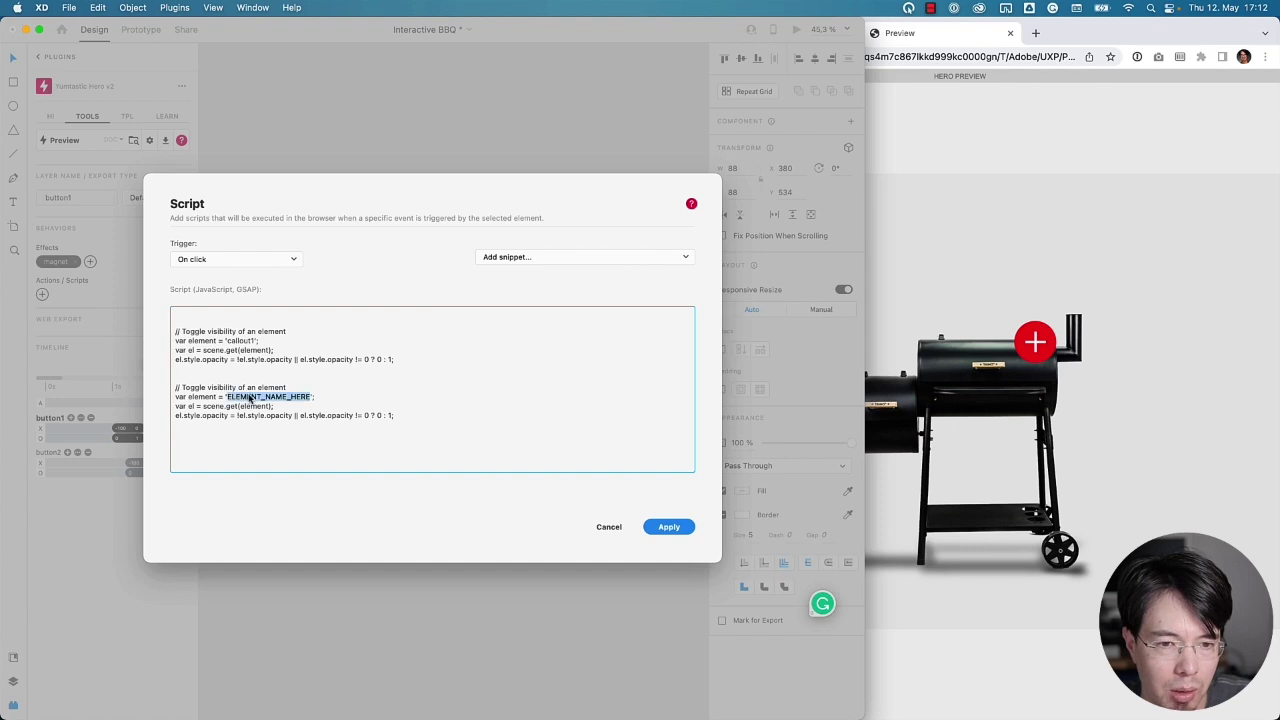
text(c)
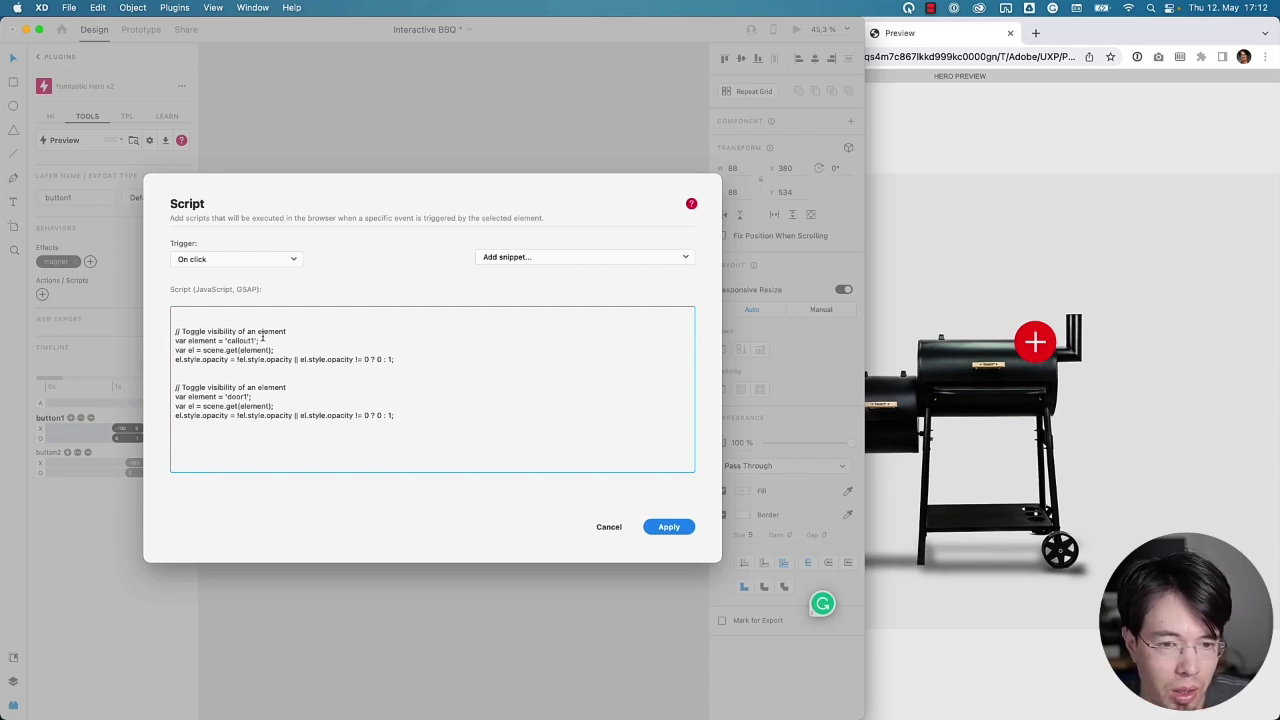
Apply the button1 script, then widen and reload the Chrome BBQ preview.
click(668, 527)
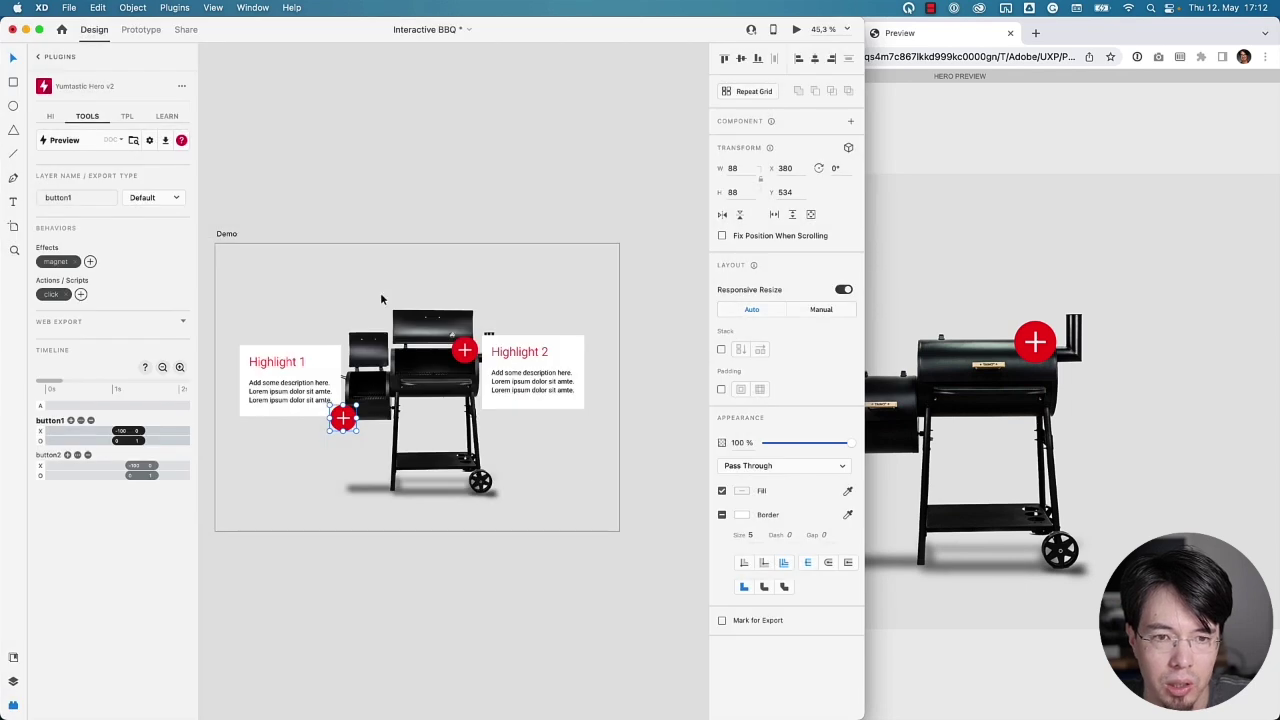
click(64, 141)
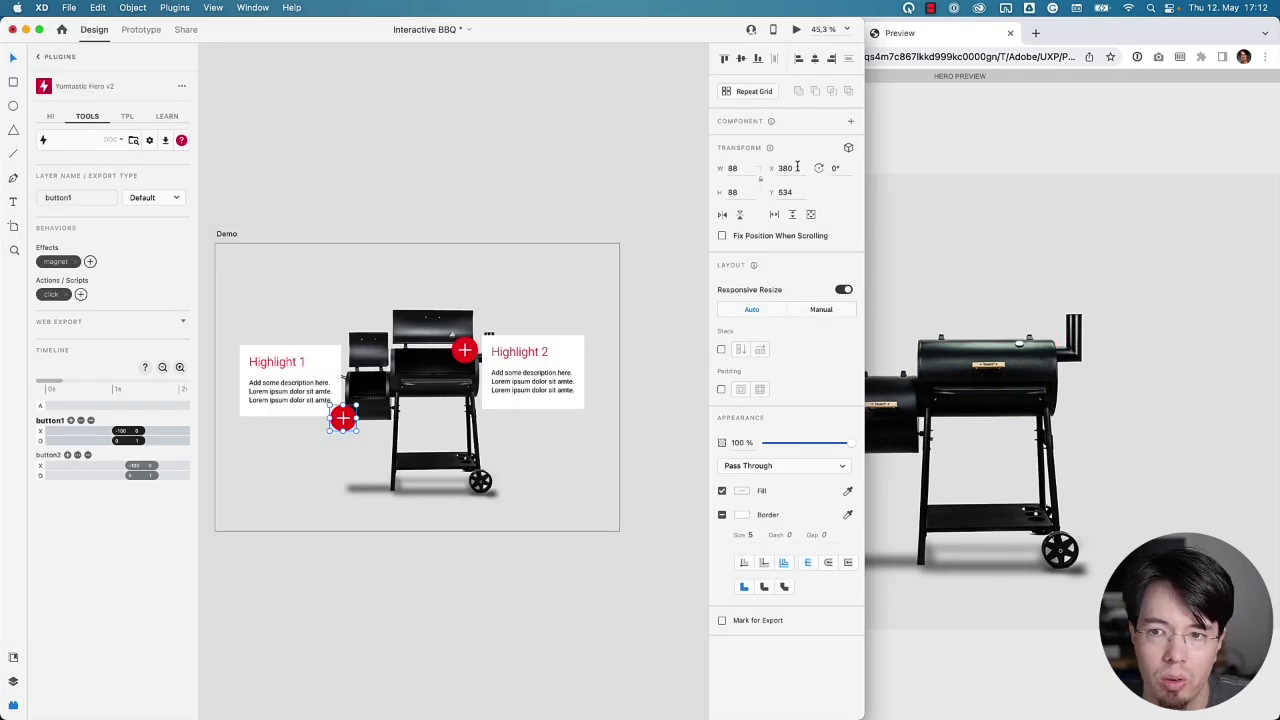
click(990, 155)
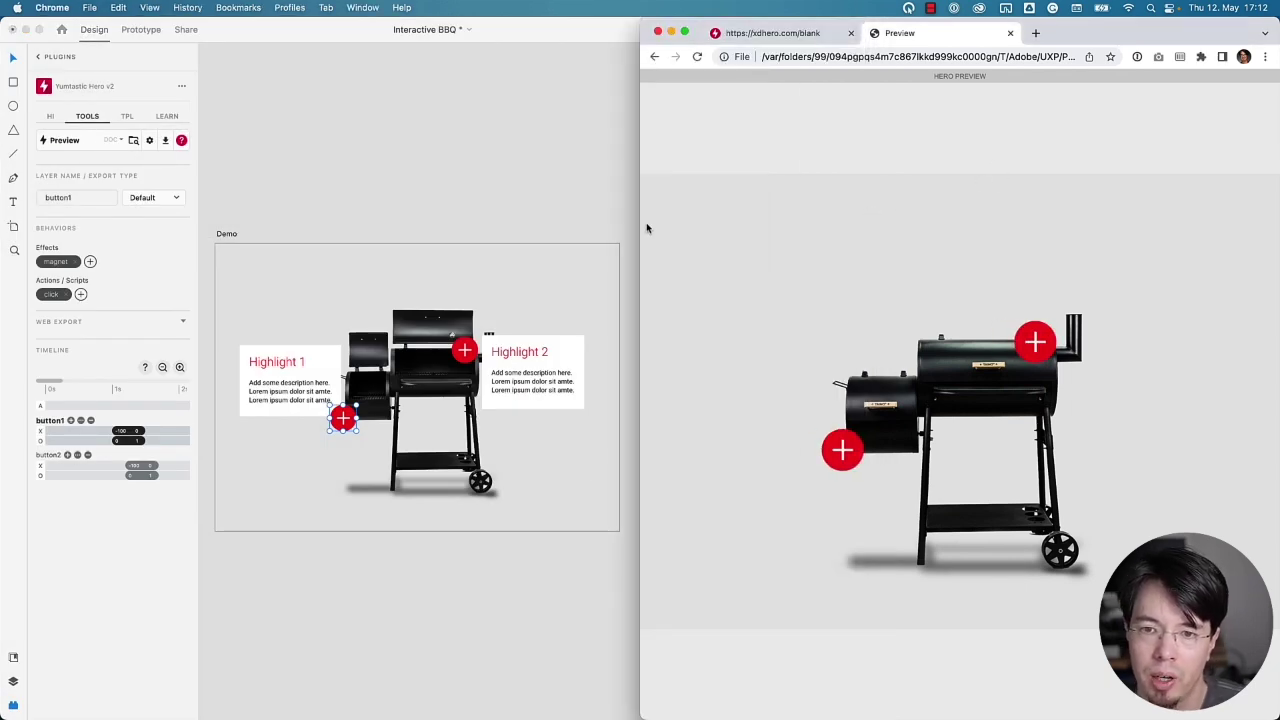
drag(640, 223, 368, 234)
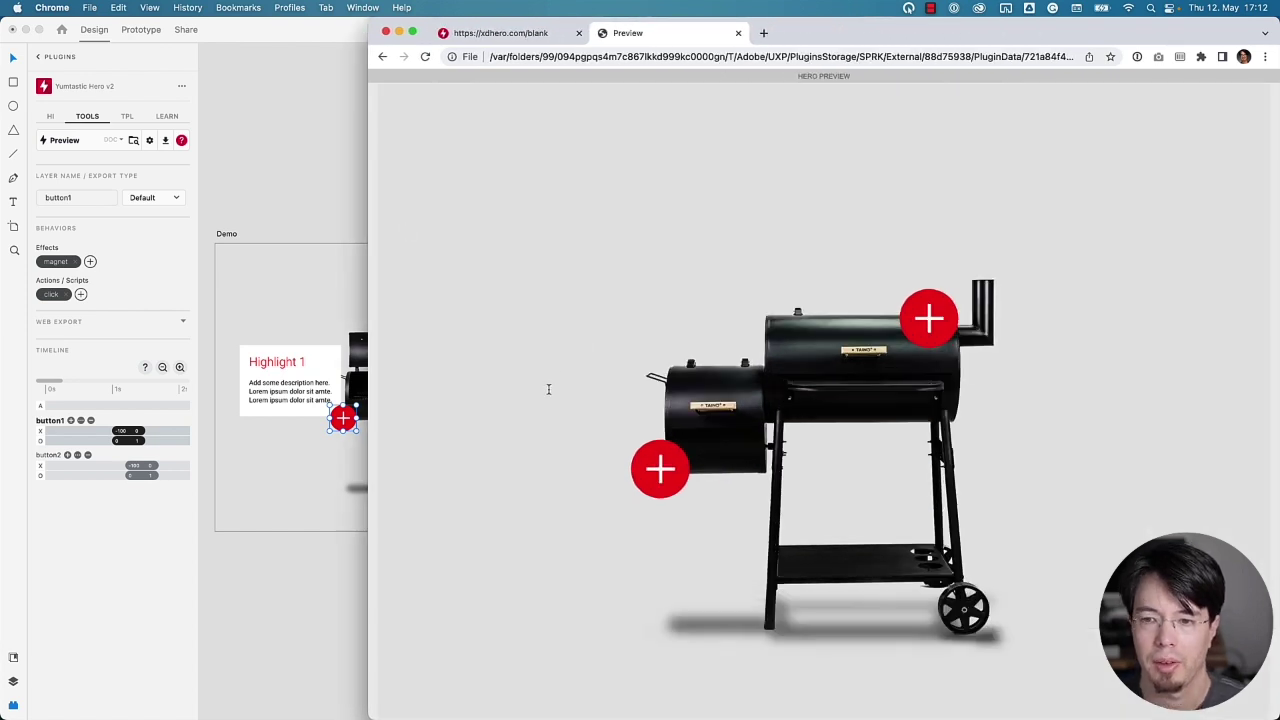
key(super+r)
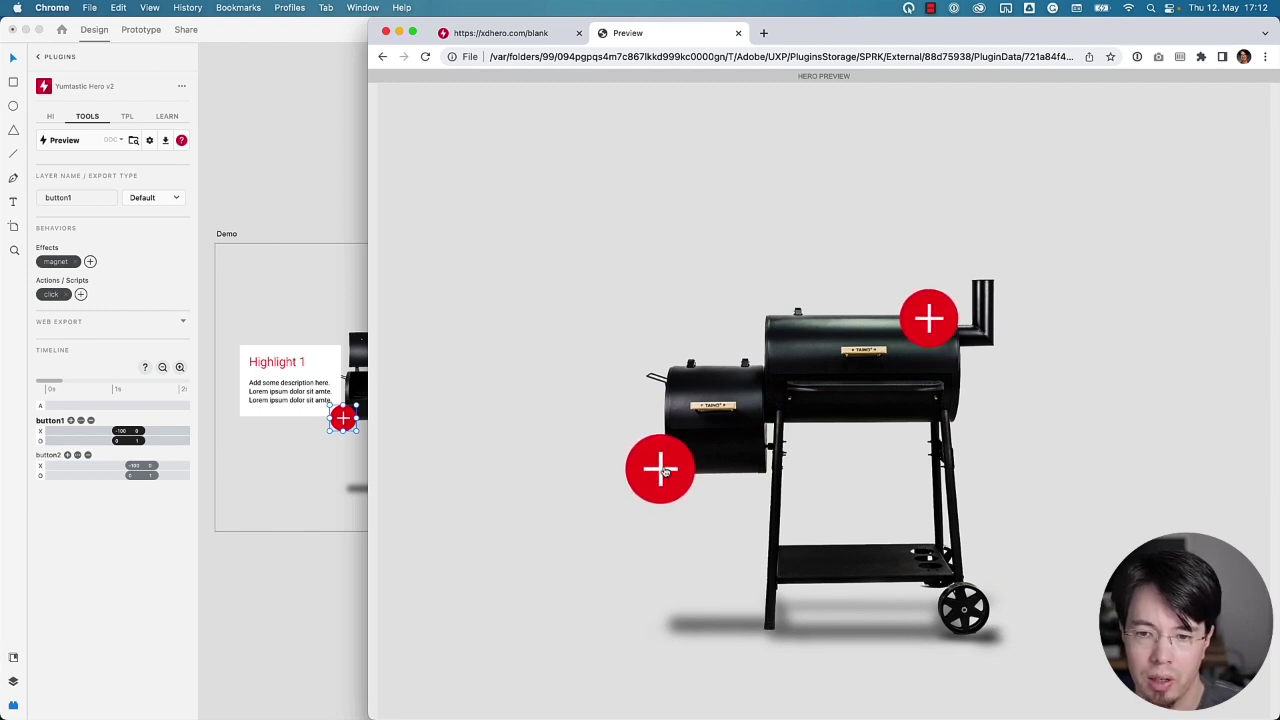
Toggle both plus hotspots repeatedly to check Highlight 1 and 2 cards and their lids.
click(668, 476)
click(670, 477)
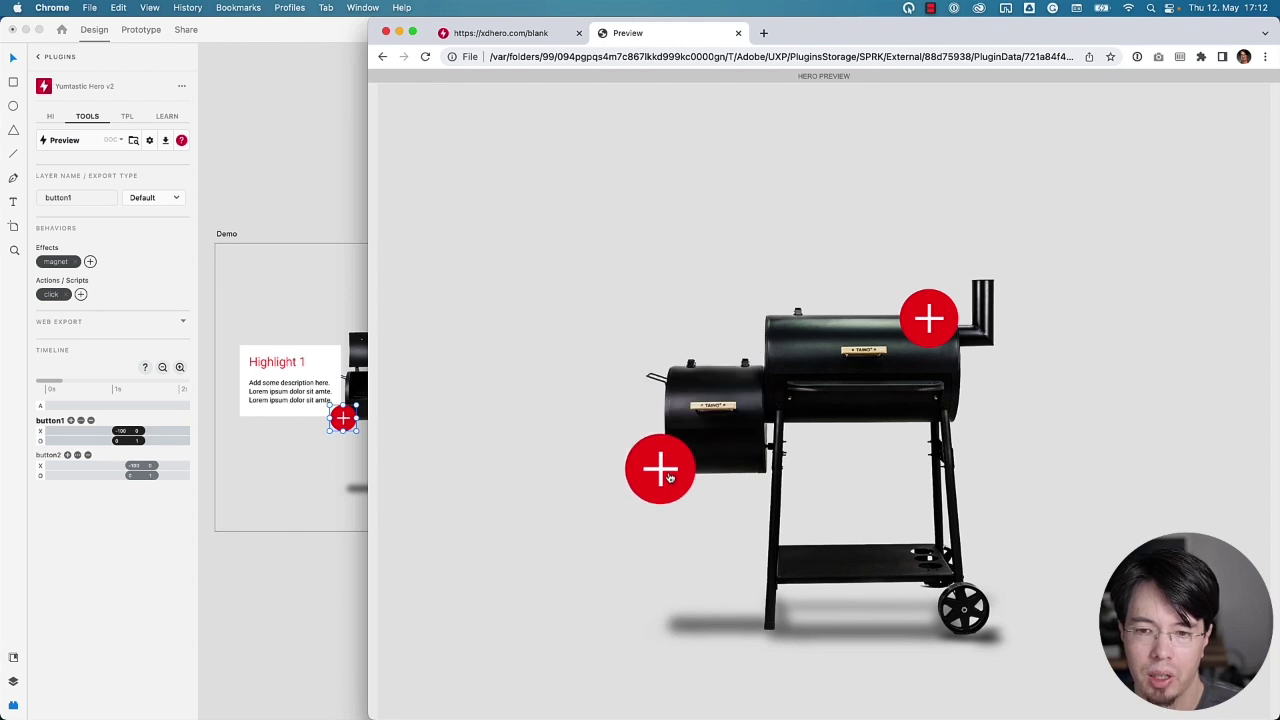
click(670, 477)
click(670, 477)
click(670, 477)
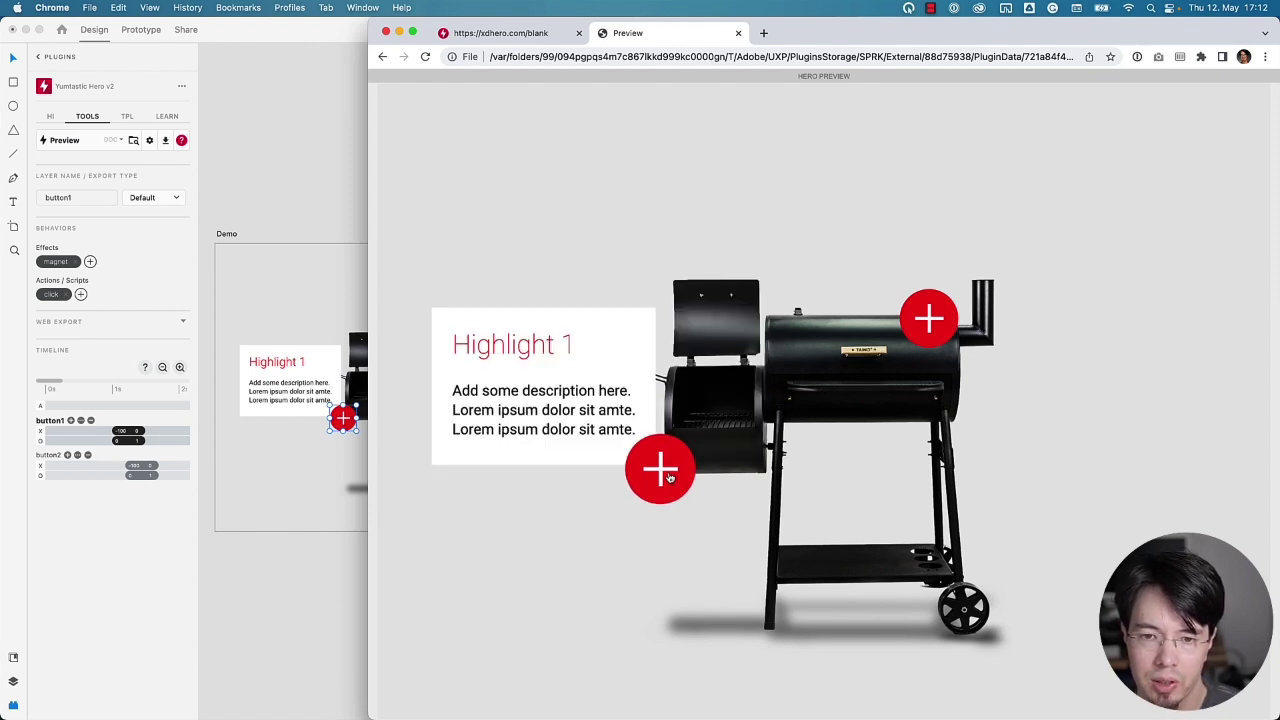
click(670, 477)
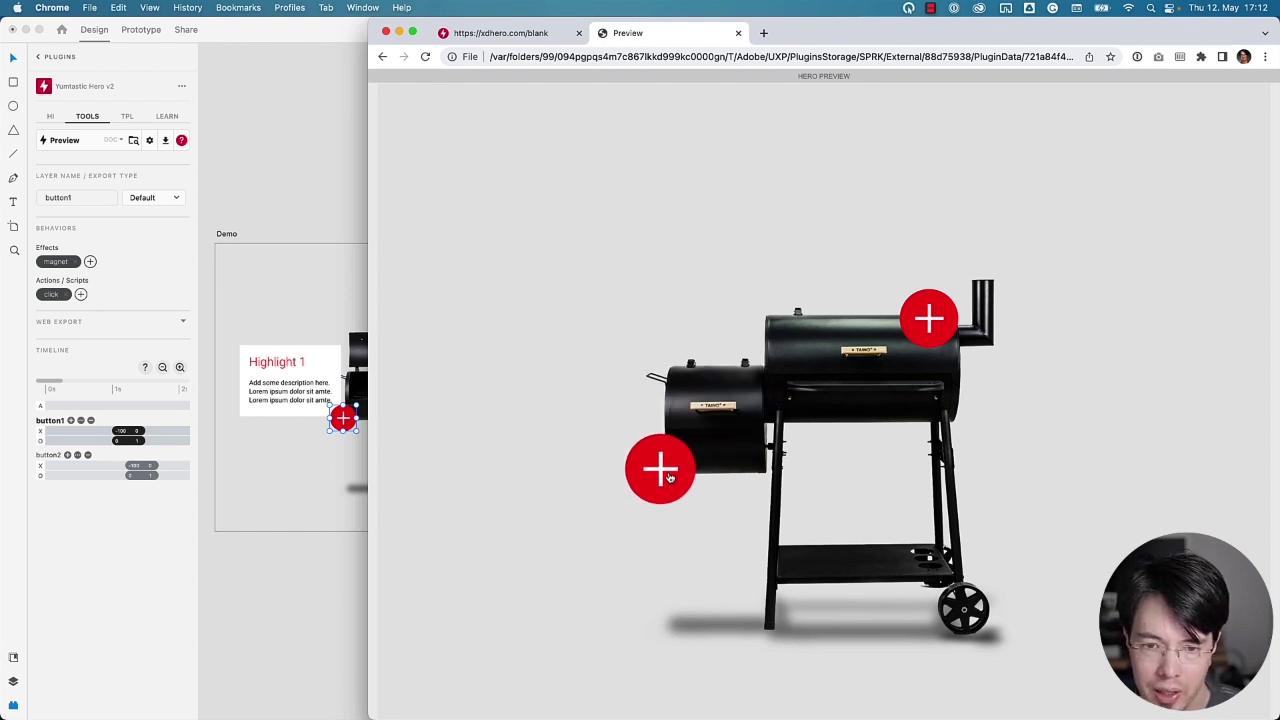
click(931, 336)
click(931, 336)
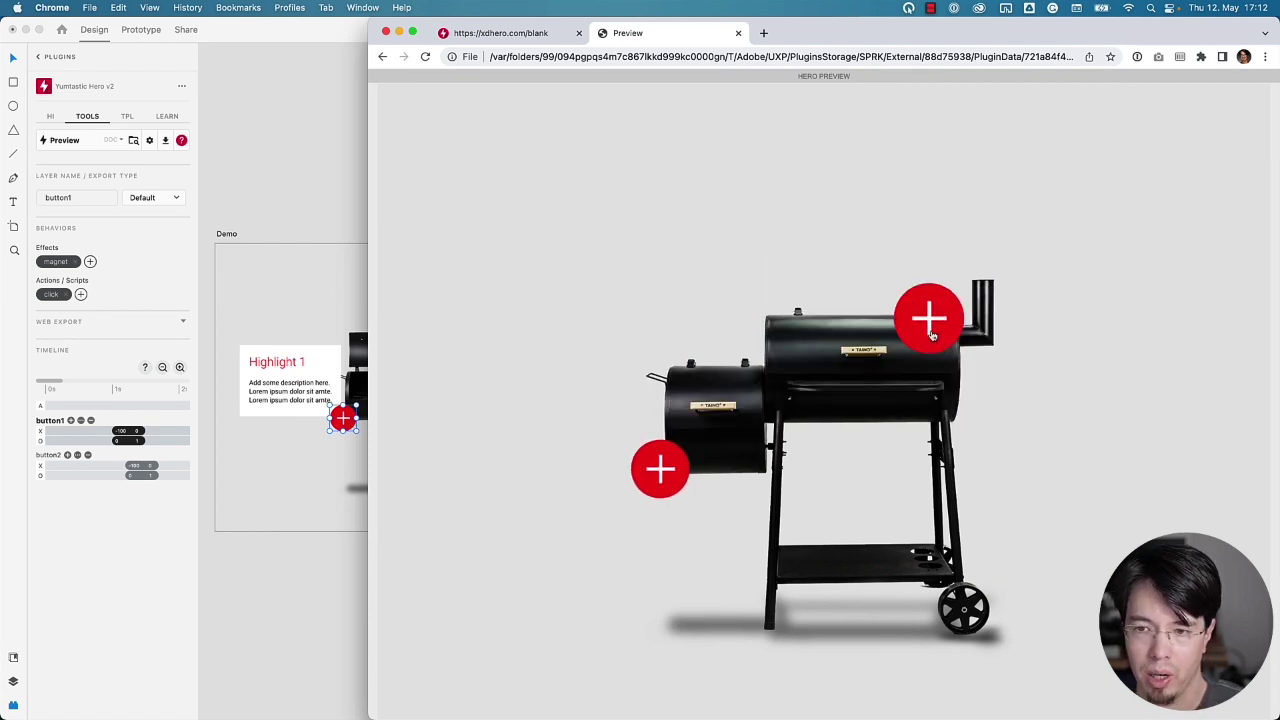
click(931, 336)
click(931, 336)
click(931, 336)
click(931, 336)
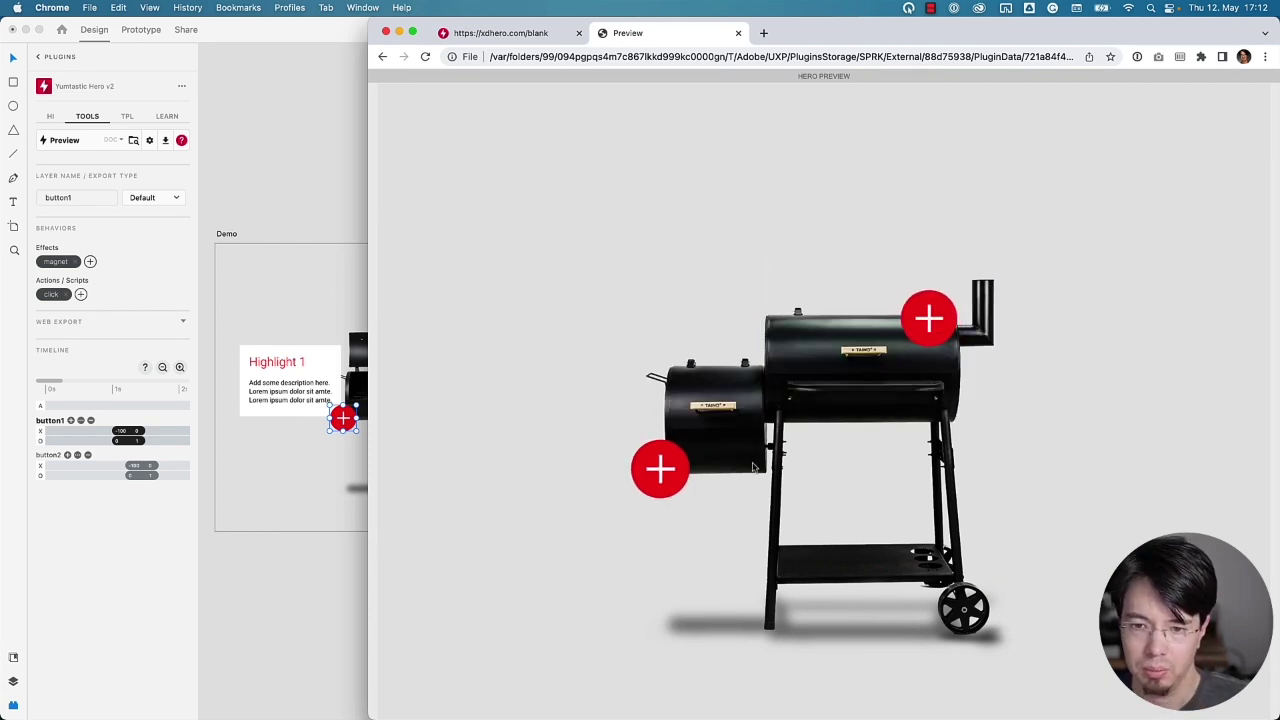